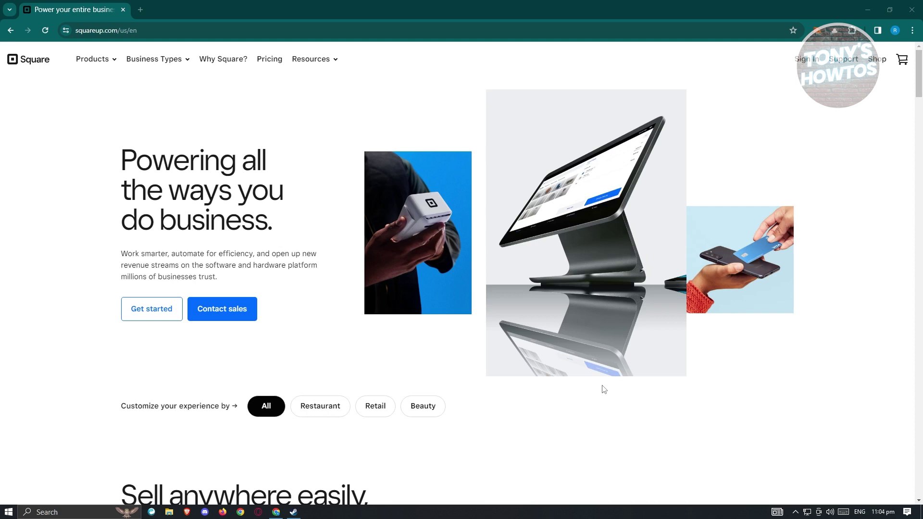
- Open Appointments POS from the Products menu and scroll through its scheduling, POS and team features
{"action": "left_click", "coordinate": [104, 65]}
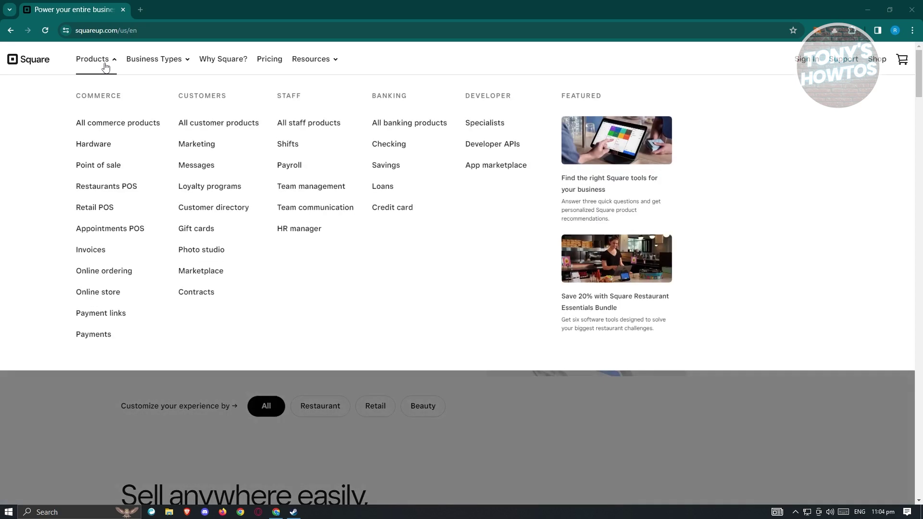
{"action": "left_click", "coordinate": [117, 234]}
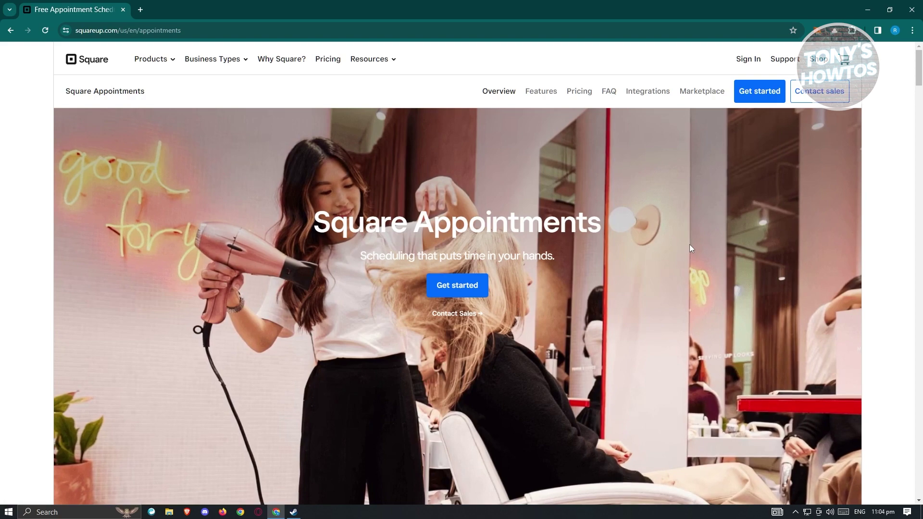
{"action": "scroll", "coordinate": [691, 247], "scroll_direction": "down", "scroll_amount": 15}
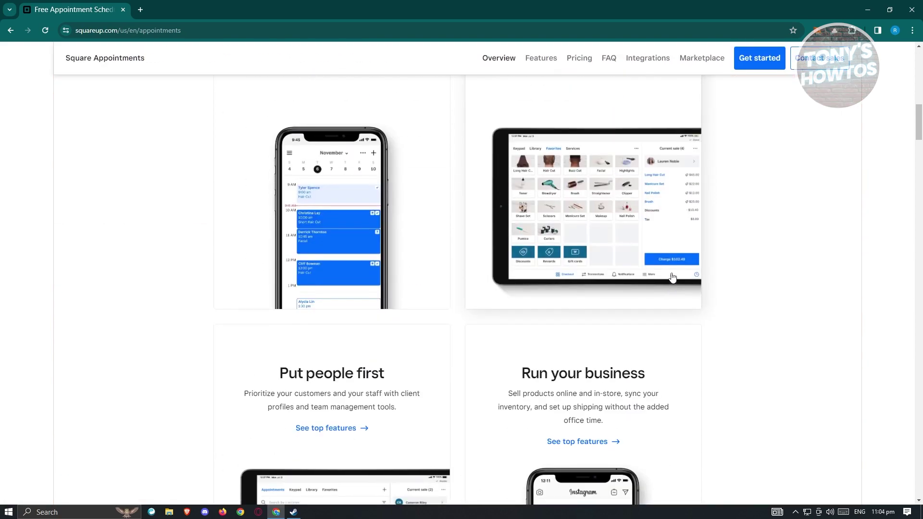
{"action": "scroll", "coordinate": [675, 283], "scroll_direction": "up", "scroll_amount": 4}
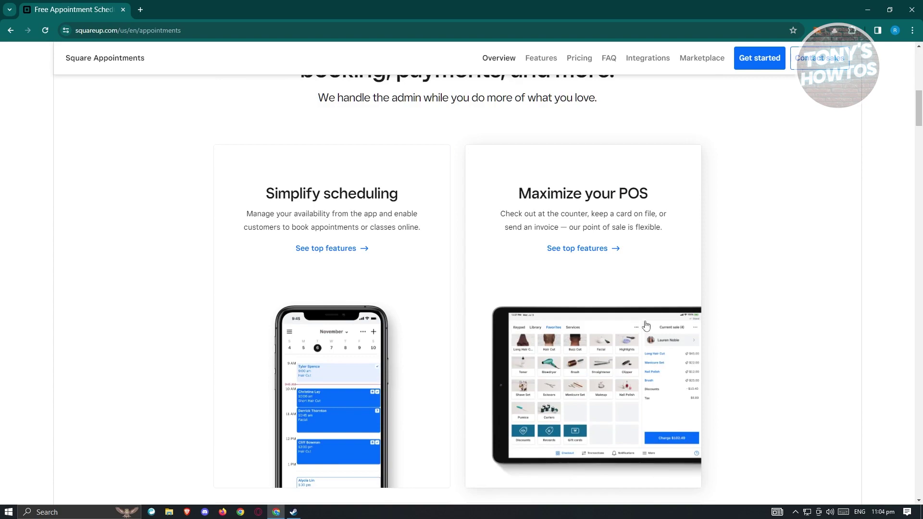
{"action": "scroll", "coordinate": [643, 323], "scroll_direction": "down", "scroll_amount": 12}
{"action": "scroll", "coordinate": [628, 353], "scroll_direction": "up", "scroll_amount": 13}
{"action": "scroll", "coordinate": [618, 344], "scroll_direction": "up", "scroll_amount": 8}
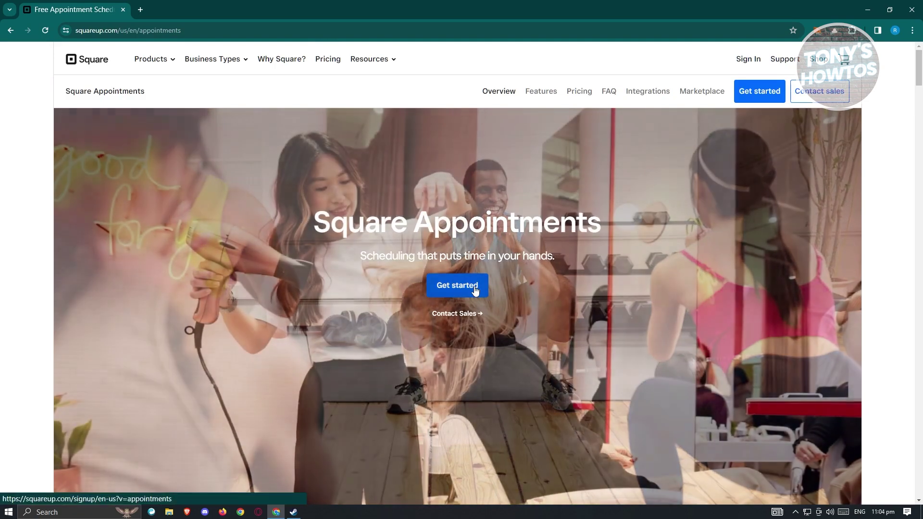
- Start the Appointments sign-up with Get started and sign in with an existing Square account
{"action": "left_click", "coordinate": [475, 288]}
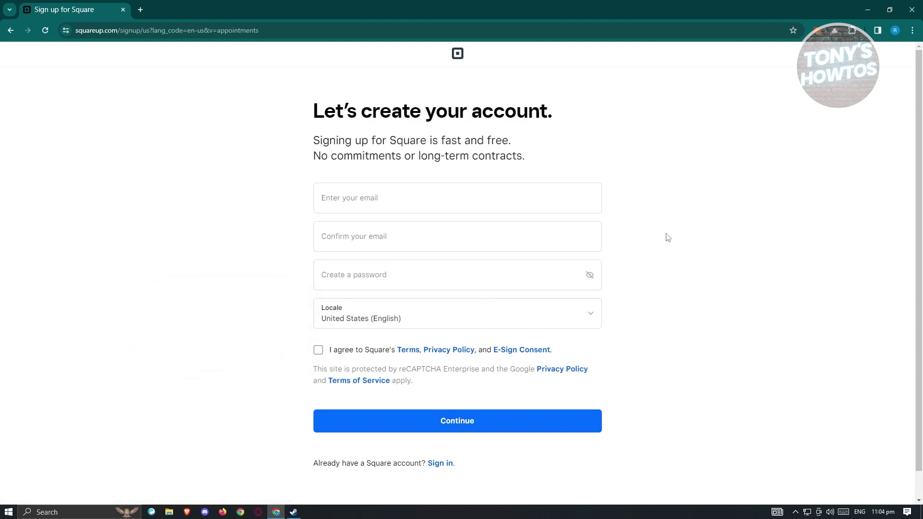
{"action": "left_click", "coordinate": [429, 207]}
{"action": "left_click", "coordinate": [446, 464]}
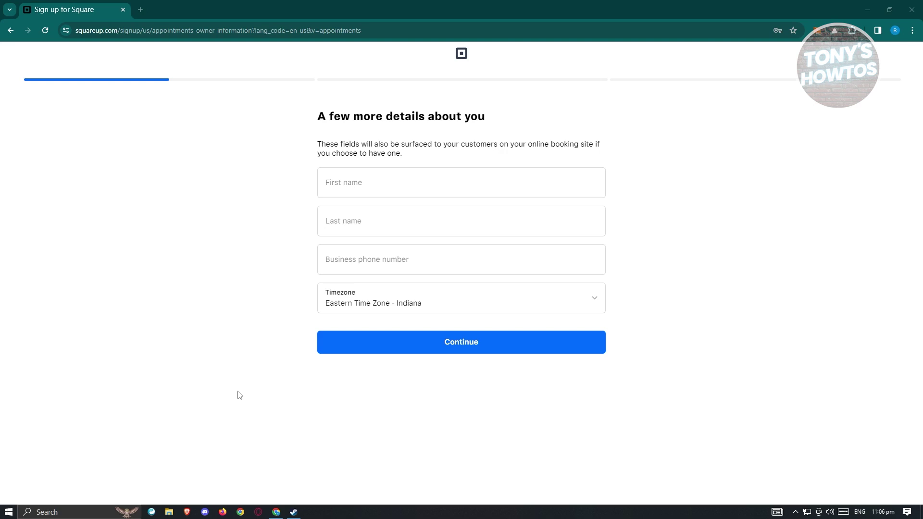
- Fill in the owner's first name, last name and business phone number
{"action": "left_click", "coordinate": [454, 179]}
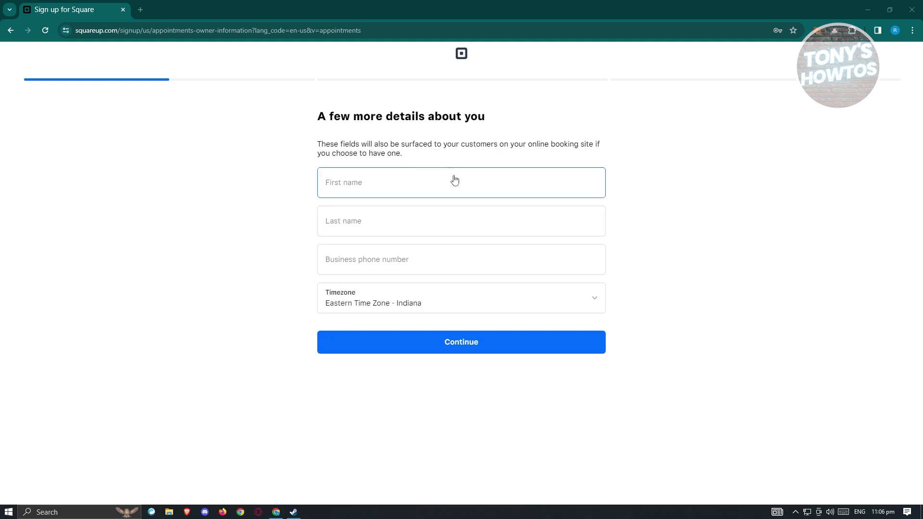
{"action": "left_click", "coordinate": [347, 221]}
{"action": "left_click", "coordinate": [357, 270]}
{"action": "left_click", "coordinate": [381, 323]}
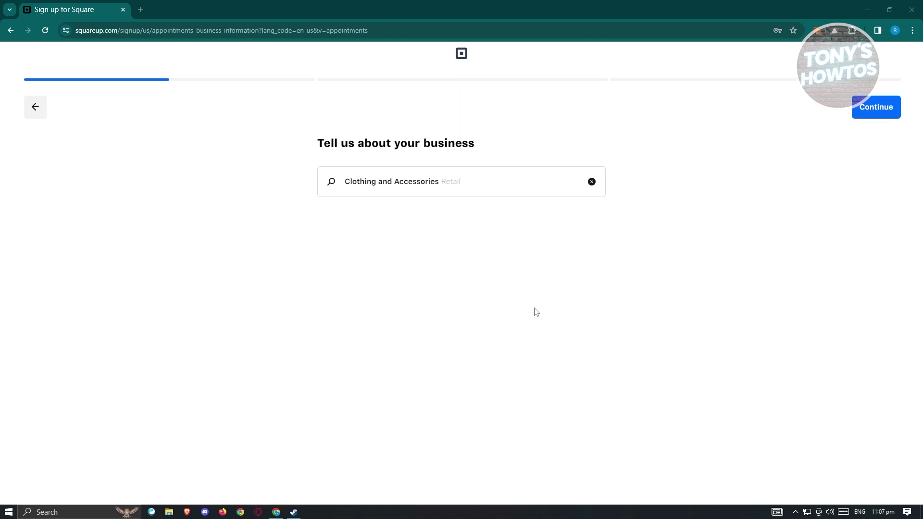
- Choose Events/Festivals as the business type and continue
{"action": "left_click", "coordinate": [451, 182]}
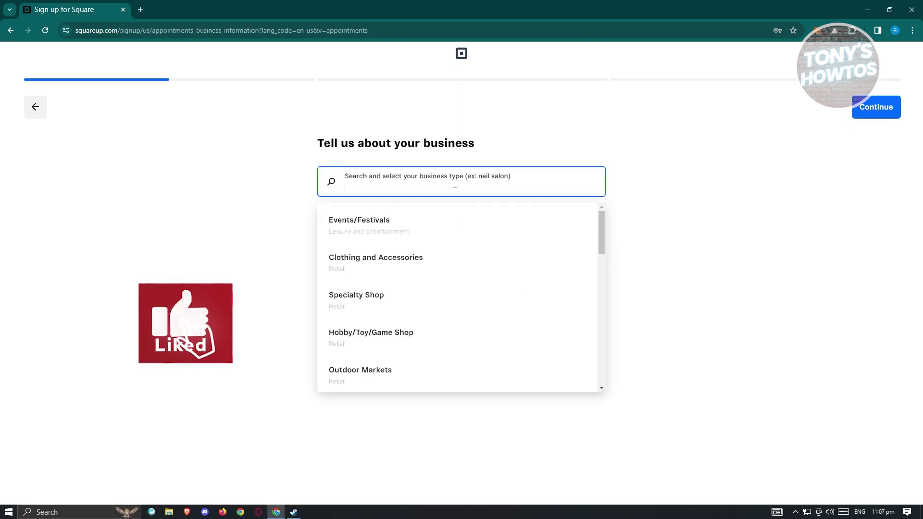
{"action": "left_click", "coordinate": [464, 222]}
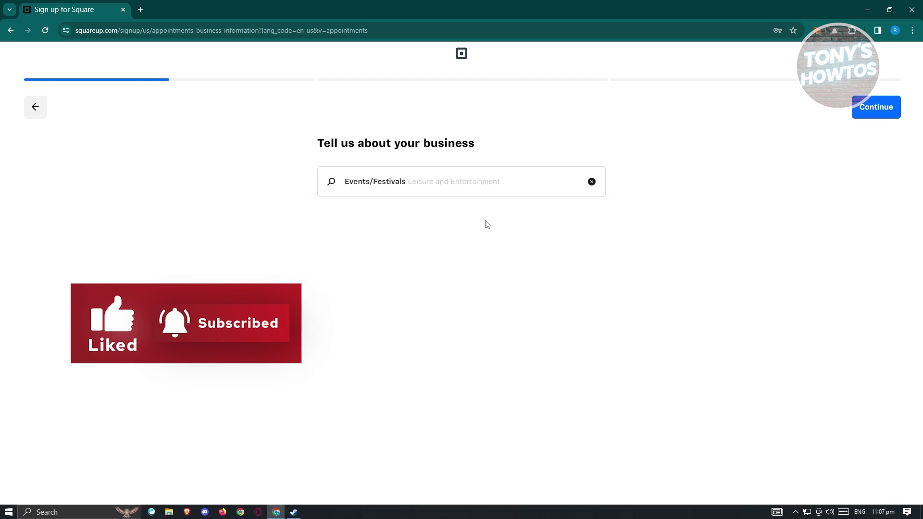
{"action": "left_click", "coordinate": [873, 120]}
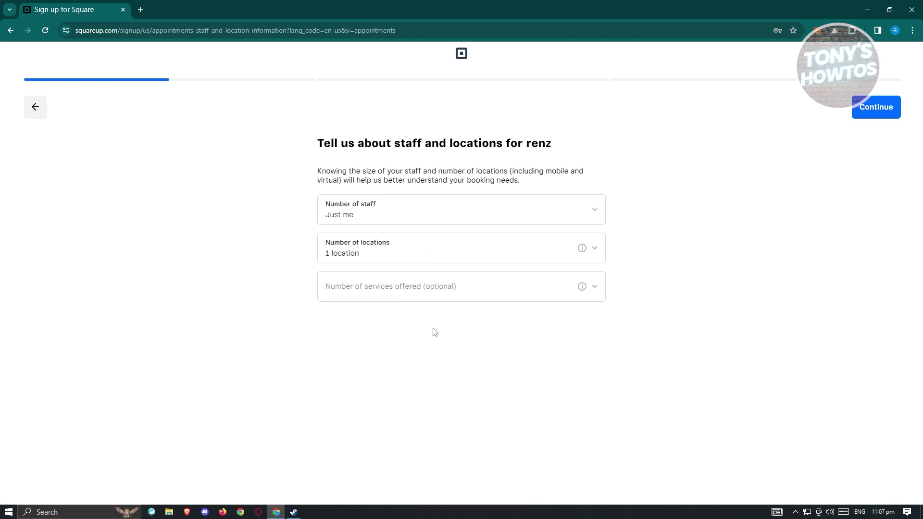
- Leave the staff, locations and services answers unchanged and continue to the revenue questions
{"action": "left_click", "coordinate": [473, 293]}
{"action": "left_click", "coordinate": [840, 317]}
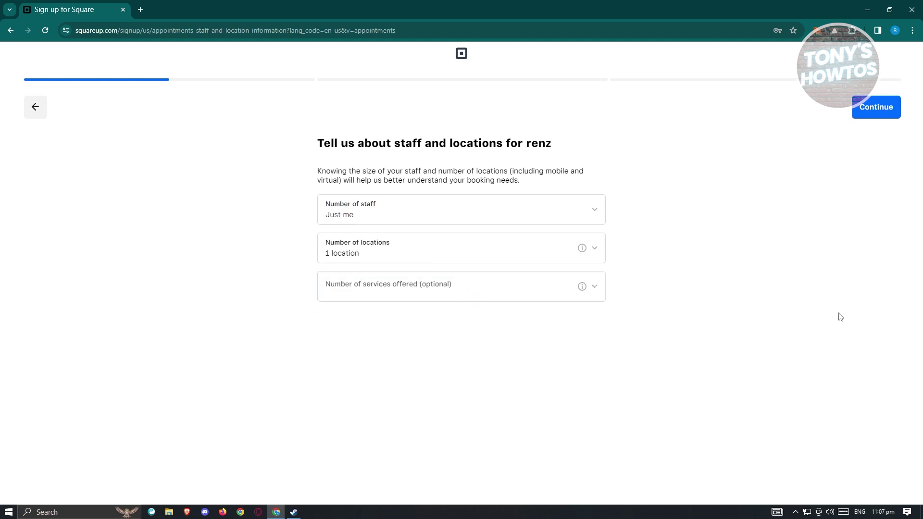
{"action": "left_click", "coordinate": [883, 110]}
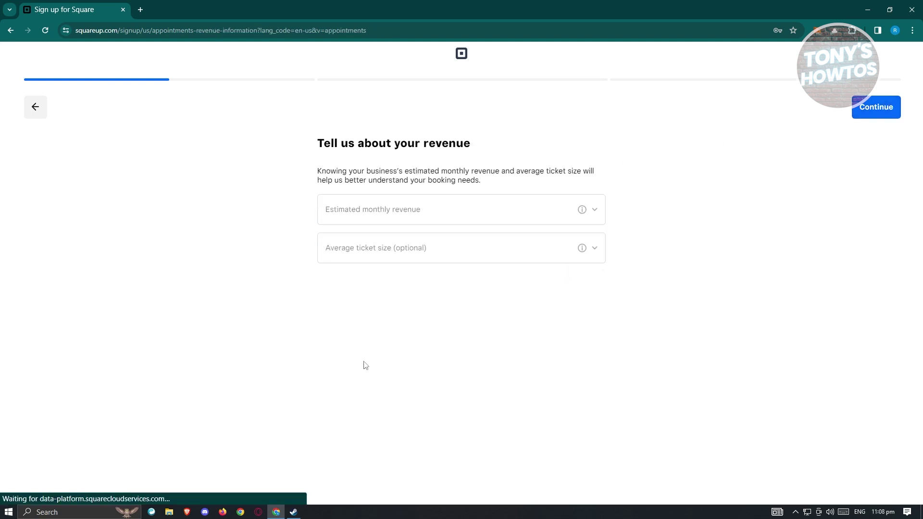
- Set estimated monthly revenue to I'm not sure, leave ticket size blank, and continue
{"action": "left_click", "coordinate": [493, 214]}
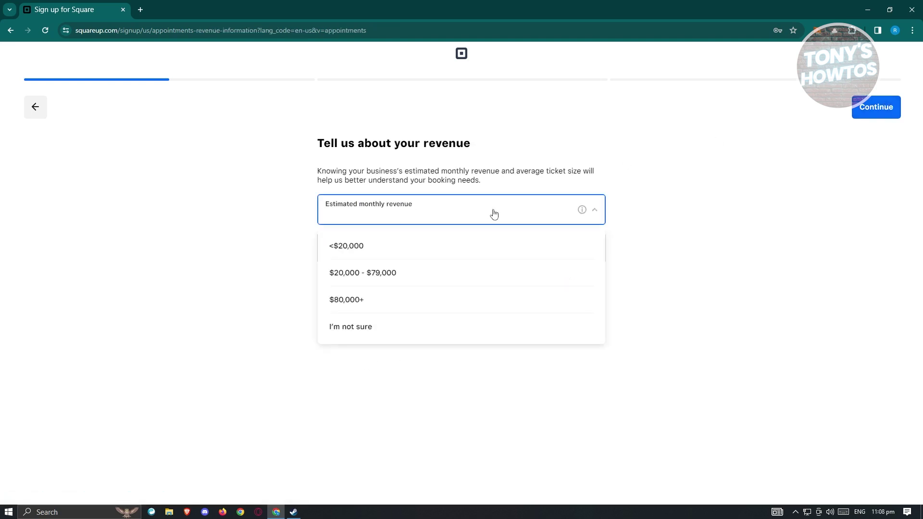
{"action": "left_click", "coordinate": [350, 326]}
{"action": "left_click", "coordinate": [458, 251]}
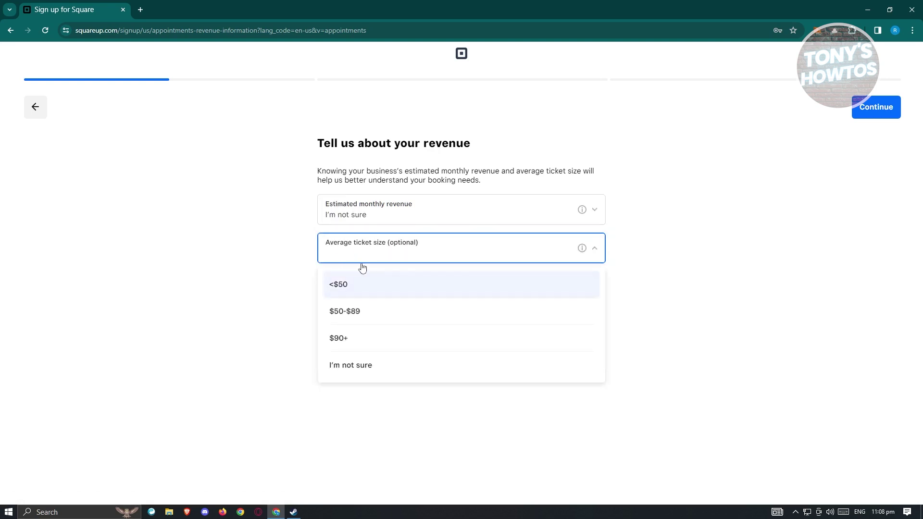
{"action": "left_click", "coordinate": [764, 240]}
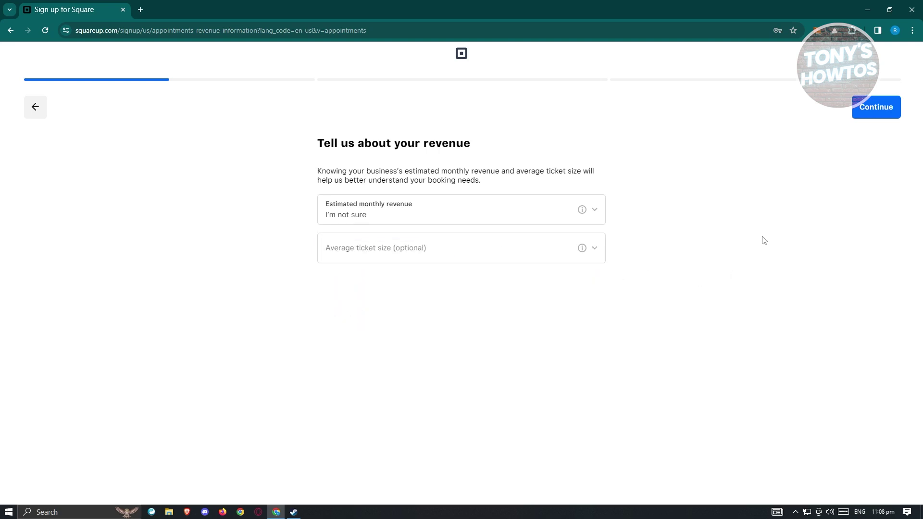
{"action": "left_click", "coordinate": [876, 110]}
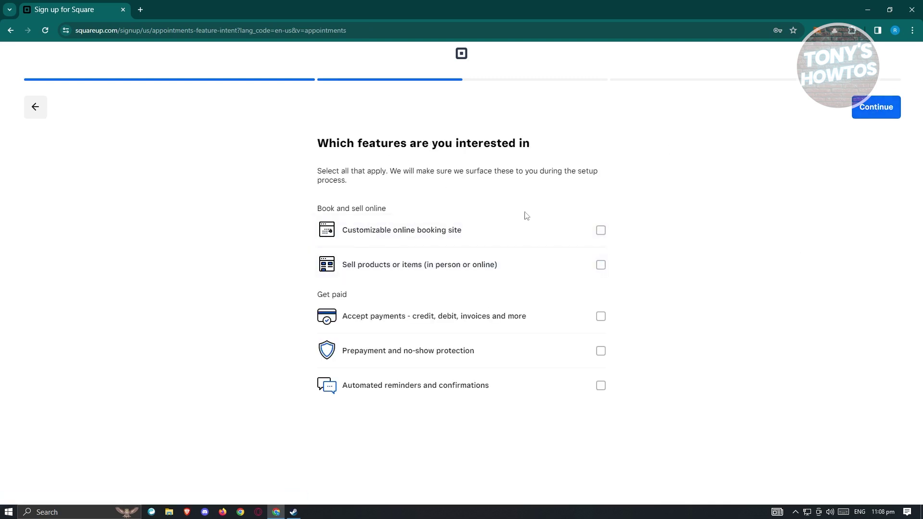
- Select Customizable online booking site and Accept payments, then skip the mobile app download
{"action": "left_click", "coordinate": [601, 231]}
{"action": "left_click", "coordinate": [601, 318]}
{"action": "left_click", "coordinate": [872, 108]}
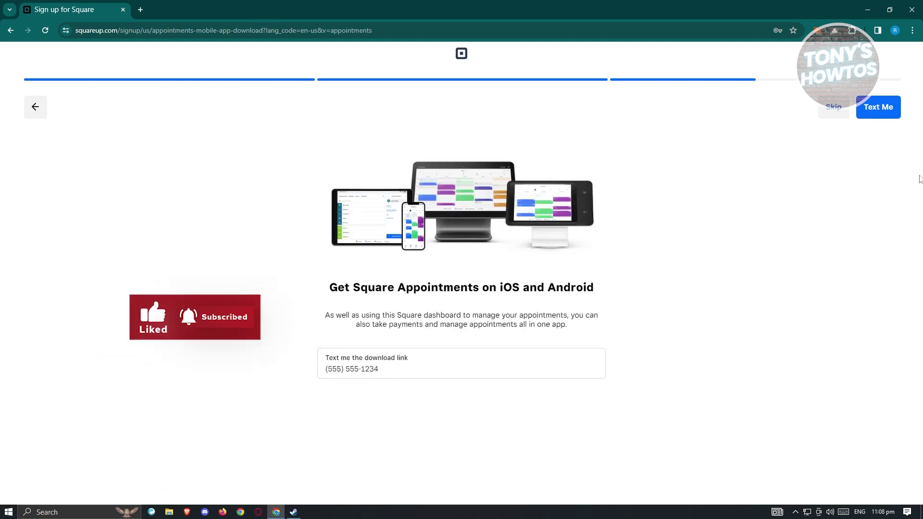
{"action": "left_click", "coordinate": [833, 107]}
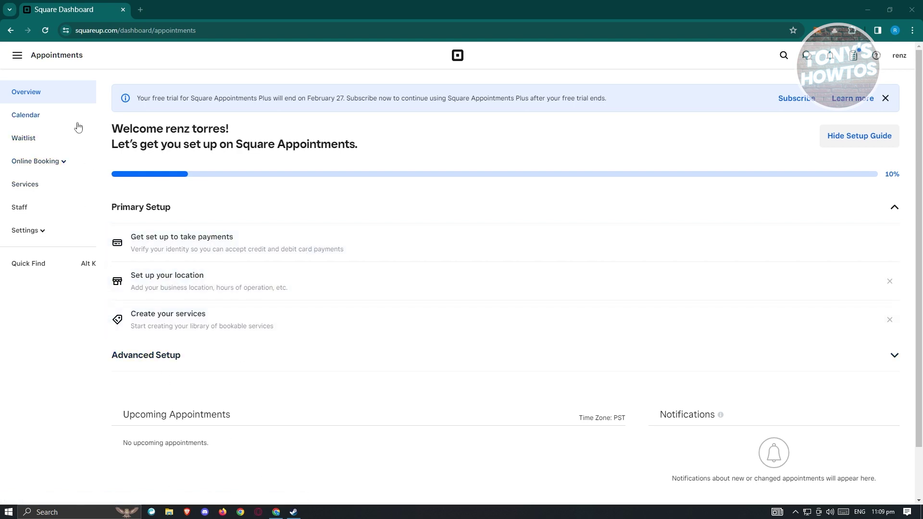
- View the Calendar, dismiss the Quick Find and Create tips, and open the empty Waitlist
{"action": "left_click", "coordinate": [51, 117]}
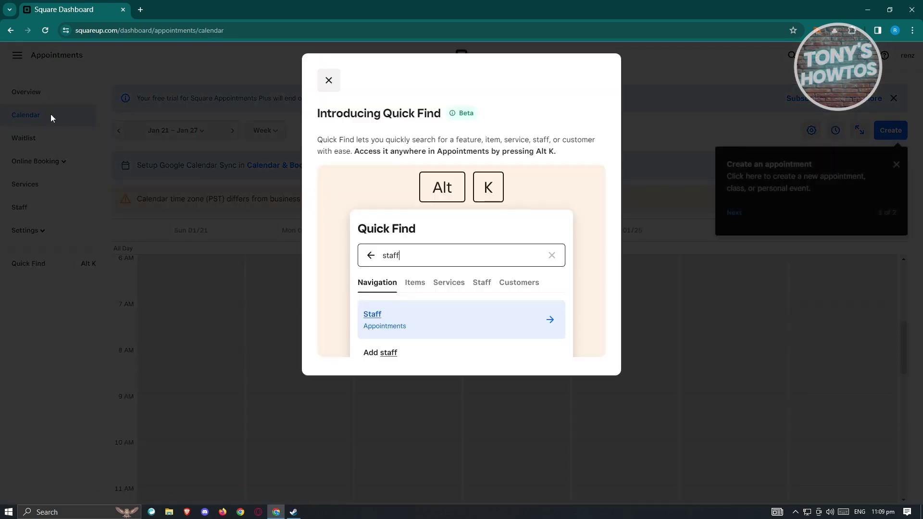
{"action": "left_click", "coordinate": [328, 80]}
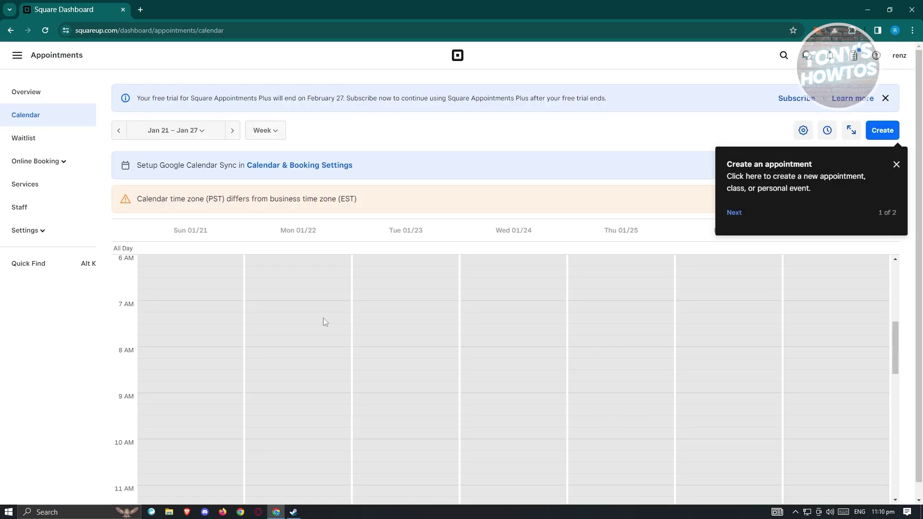
{"action": "left_click", "coordinate": [896, 165]}
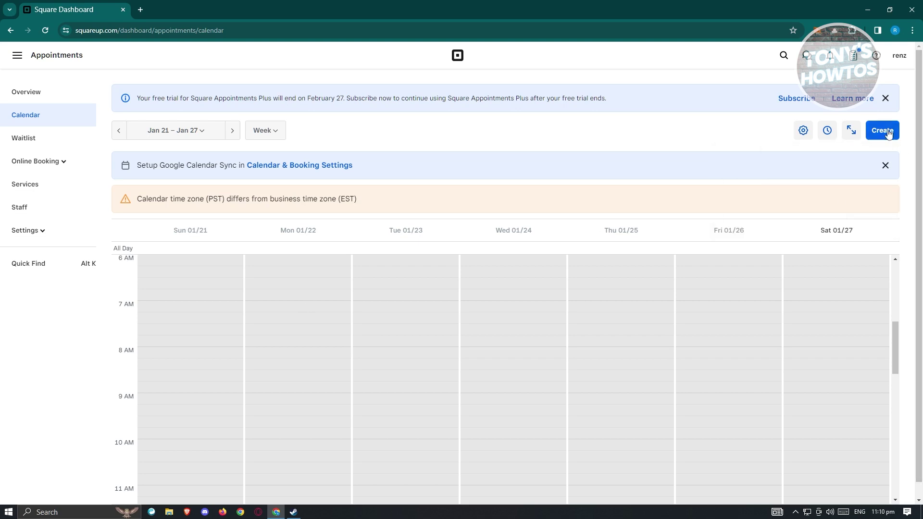
{"action": "left_click", "coordinate": [23, 138]}
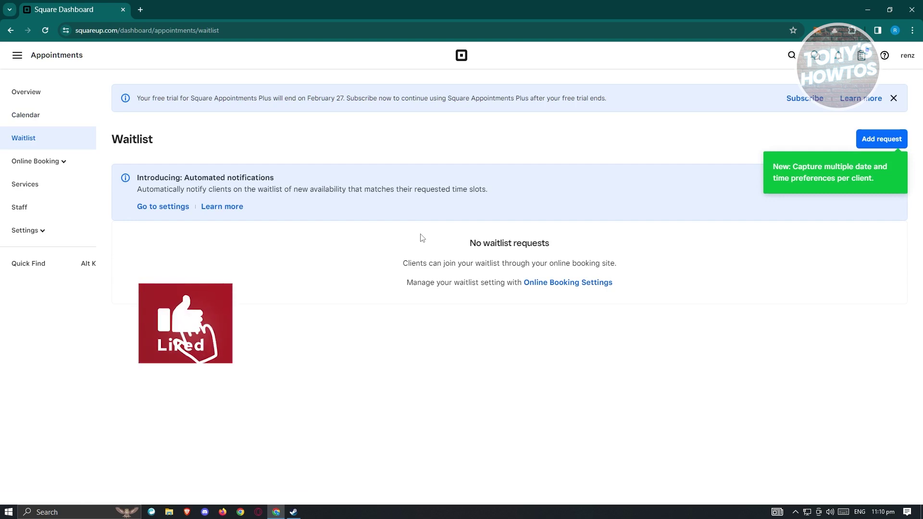
- Open and discard an Add to waitlist form, then expand the Online Booking sidebar section
{"action": "left_click", "coordinate": [873, 140]}
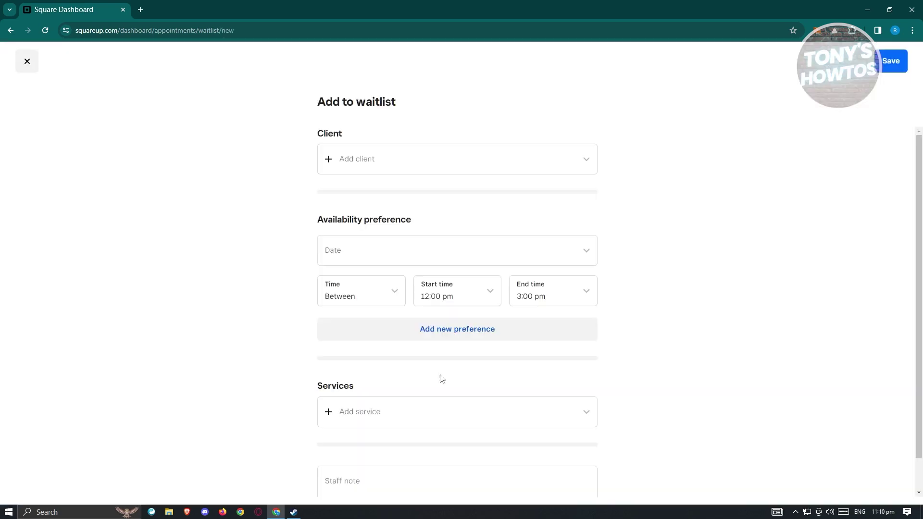
{"action": "left_click", "coordinate": [27, 63]}
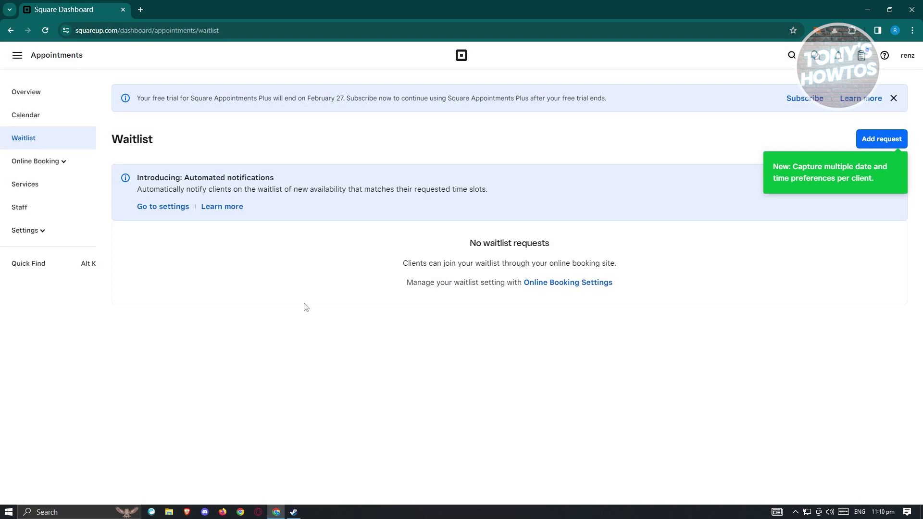
{"action": "left_click", "coordinate": [62, 165]}
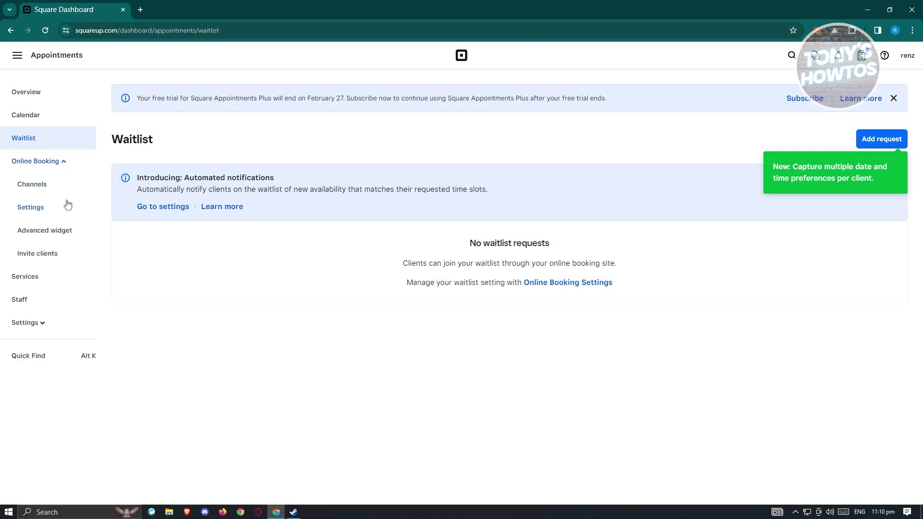
- Turn on online booking on the Channels page, then open the Service library listing Visit
{"action": "left_click", "coordinate": [33, 190]}
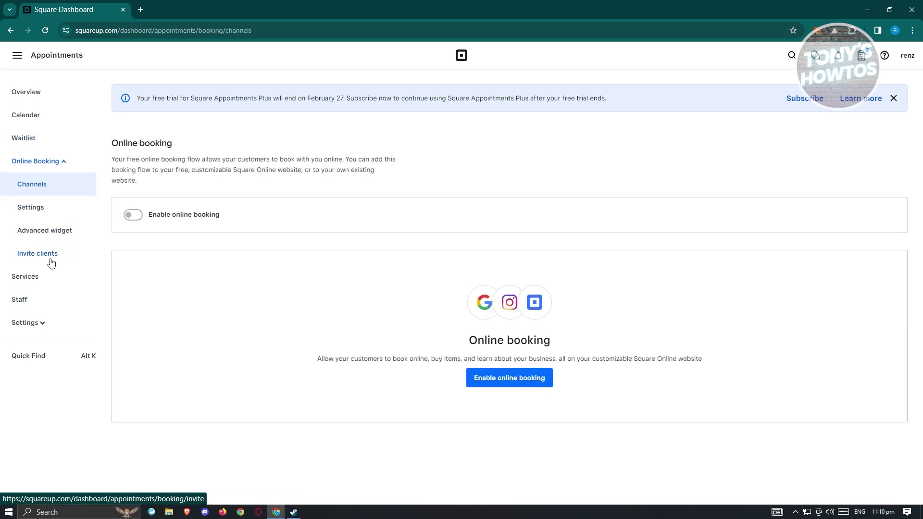
{"action": "left_click", "coordinate": [132, 215]}
{"action": "scroll", "coordinate": [332, 379], "scroll_direction": "down", "scroll_amount": 1}
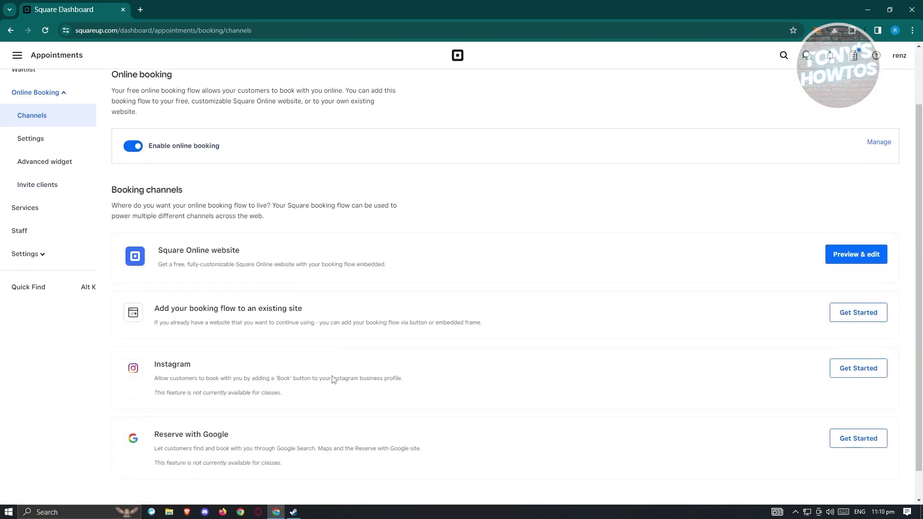
{"action": "scroll", "coordinate": [332, 379], "scroll_direction": "down", "scroll_amount": 1}
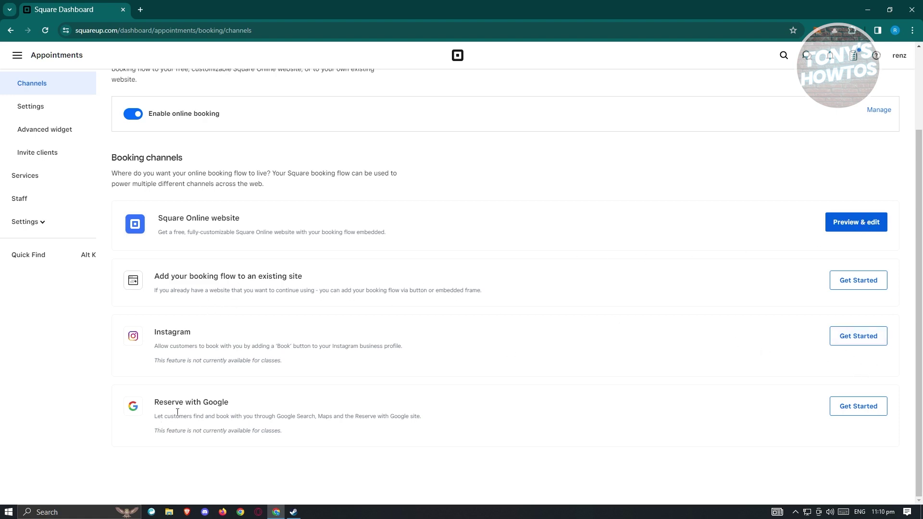
{"action": "scroll", "coordinate": [159, 451], "scroll_direction": "up", "scroll_amount": 2}
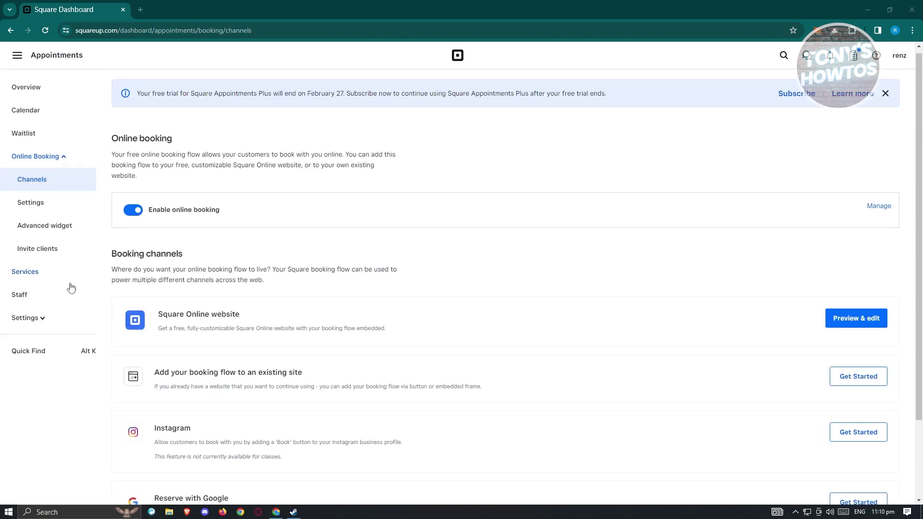
{"action": "left_click", "coordinate": [49, 276]}
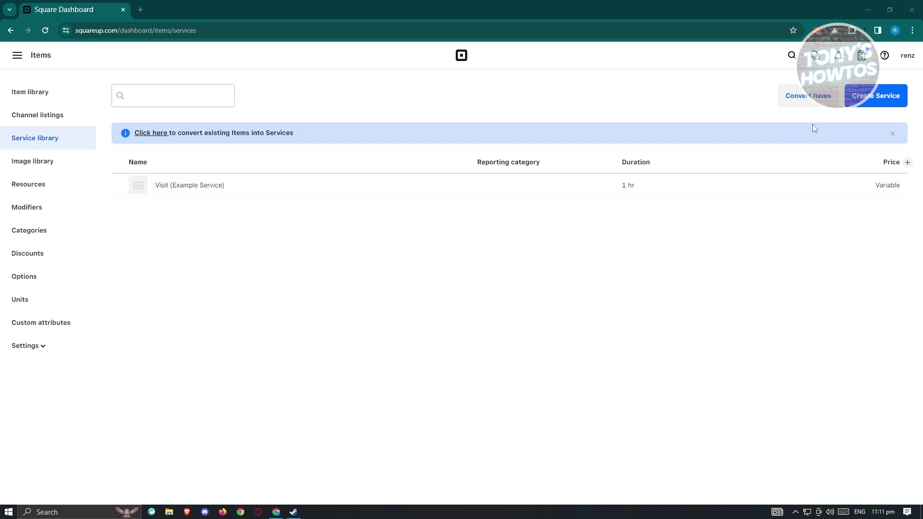
- Create a new service named 'Signing lessons'
{"action": "left_click", "coordinate": [873, 96]}
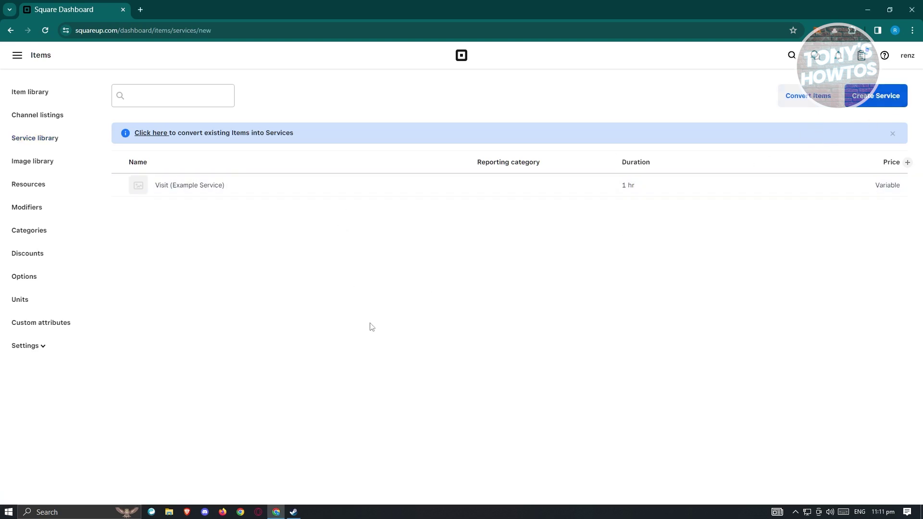
{"action": "left_click", "coordinate": [327, 148]}
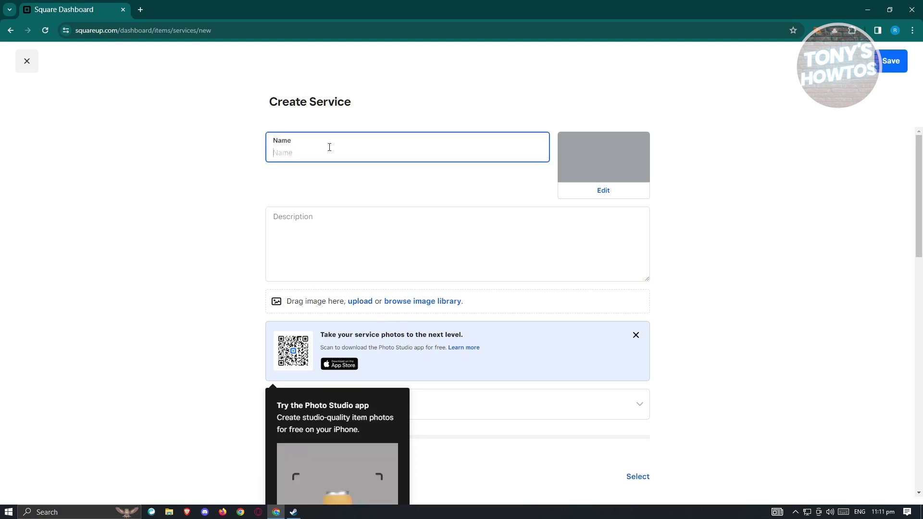
{"action": "type", "text": "Sig"}
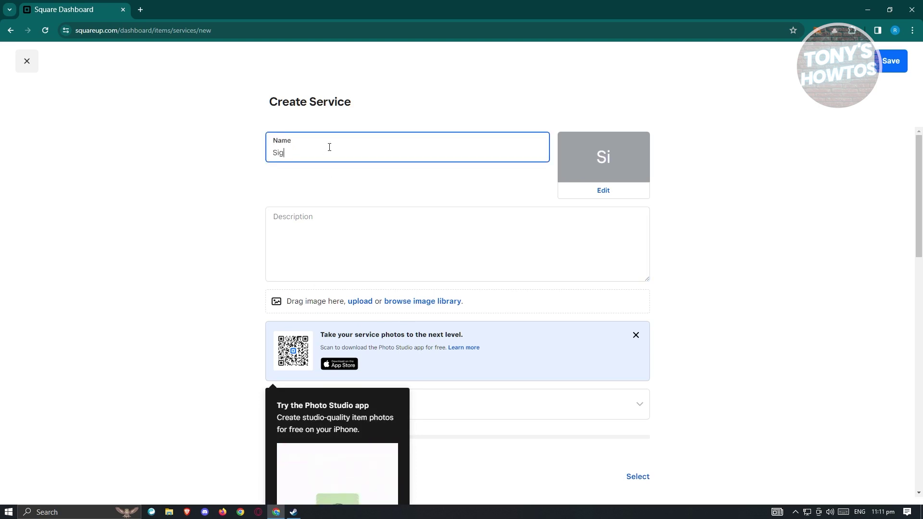
{"action": "type", "text": "ning lessons"}
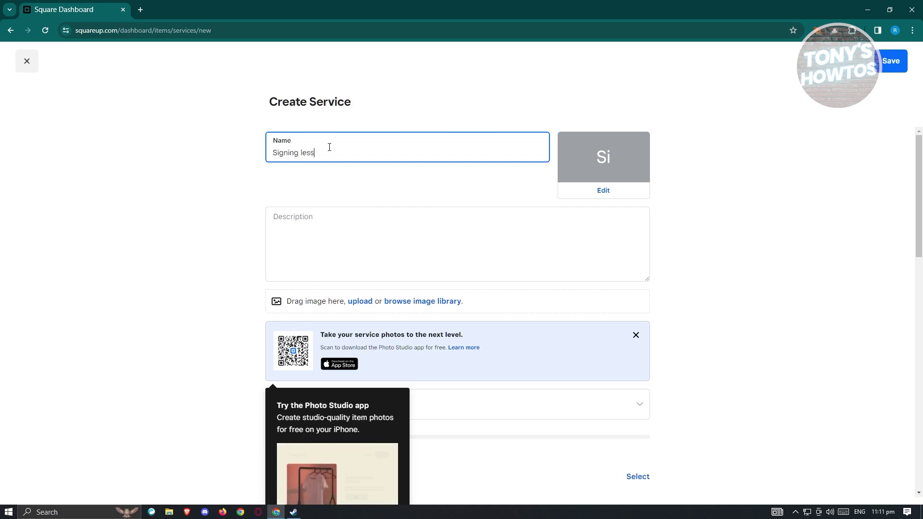
{"action": "left_click", "coordinate": [361, 246]}
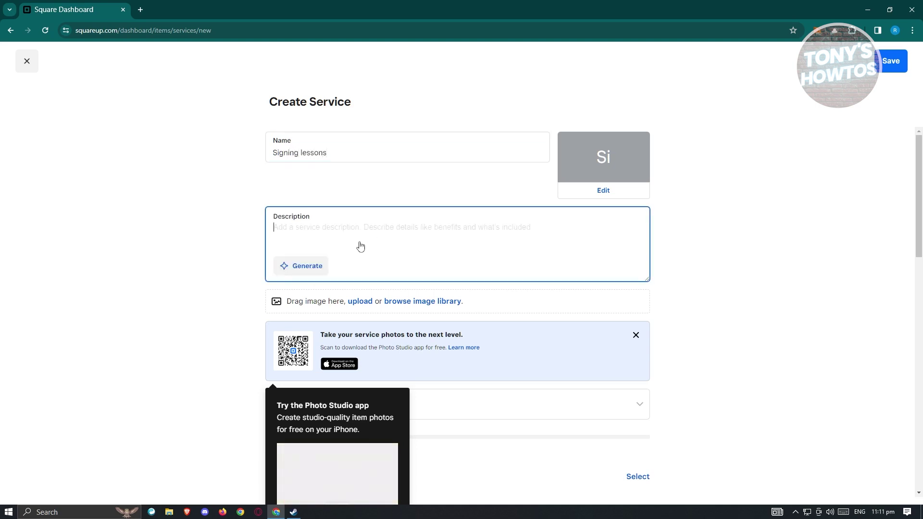
- Give Signing lessons a yellow calendar colour and dismiss the Photo Studio promotion
{"action": "left_click", "coordinate": [624, 196]}
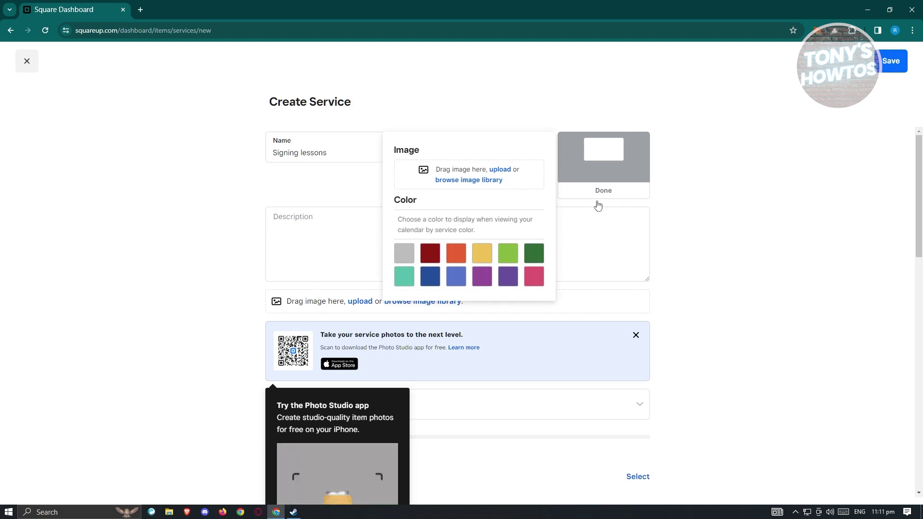
{"action": "left_click", "coordinate": [481, 253]}
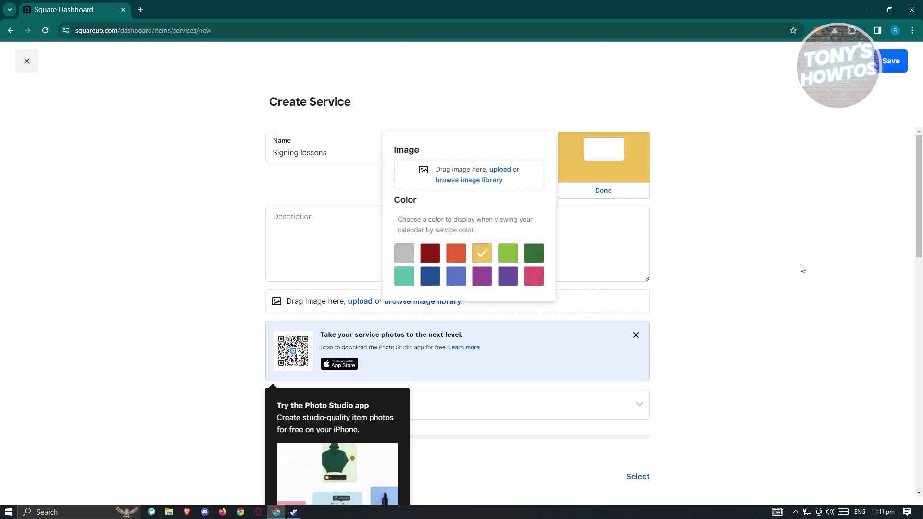
{"action": "left_click", "coordinate": [801, 267]}
{"action": "scroll", "coordinate": [753, 313], "scroll_direction": "down", "scroll_amount": 4}
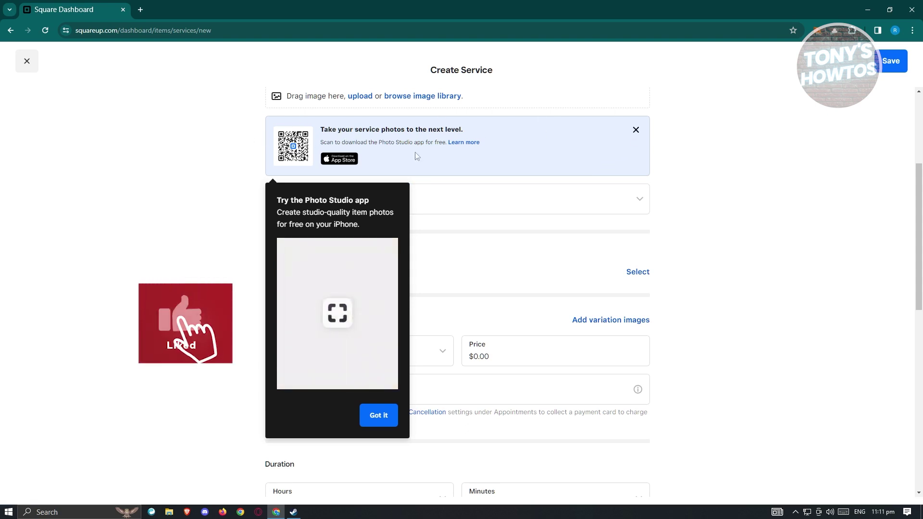
{"action": "left_click", "coordinate": [635, 130]}
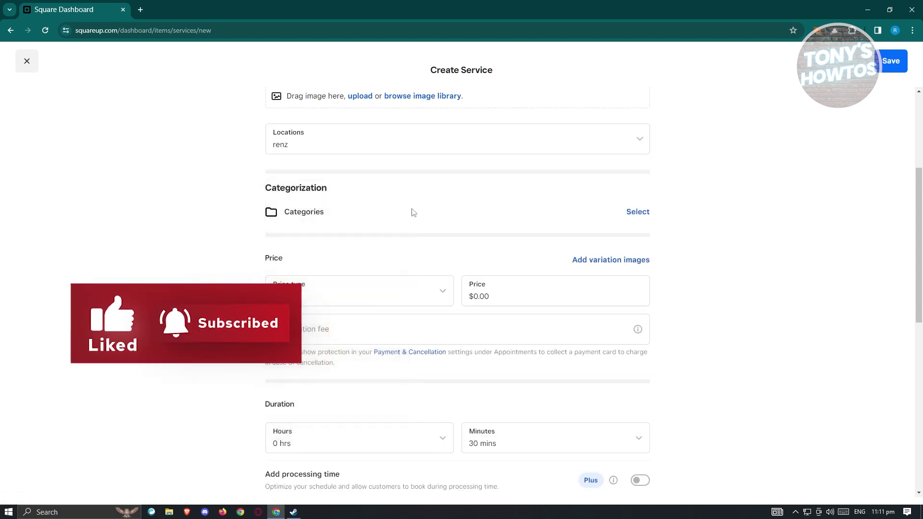
{"action": "scroll", "coordinate": [348, 271], "scroll_direction": "up", "scroll_amount": 4}
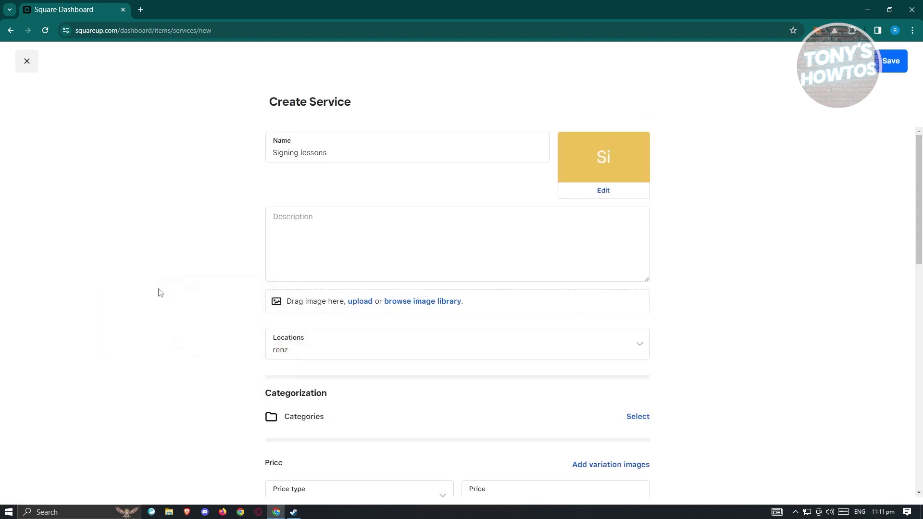
{"action": "left_click", "coordinate": [416, 348]}
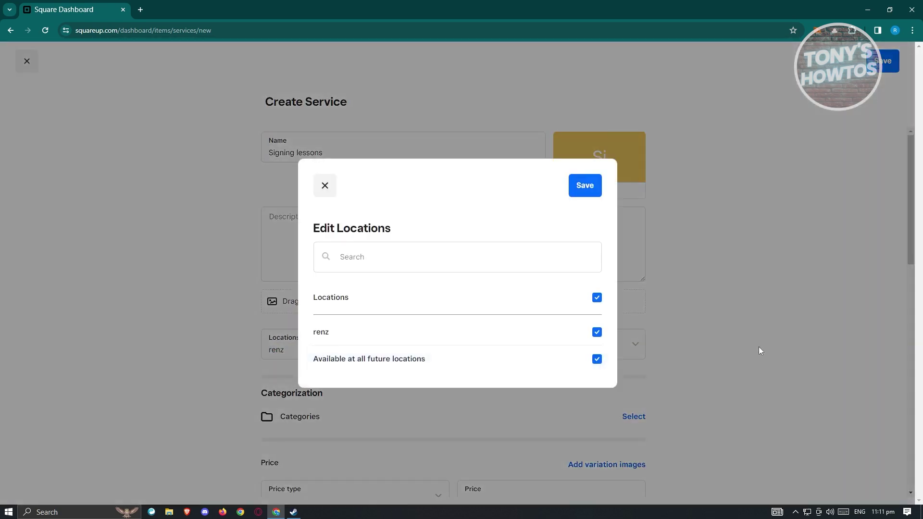
{"action": "left_click", "coordinate": [330, 184]}
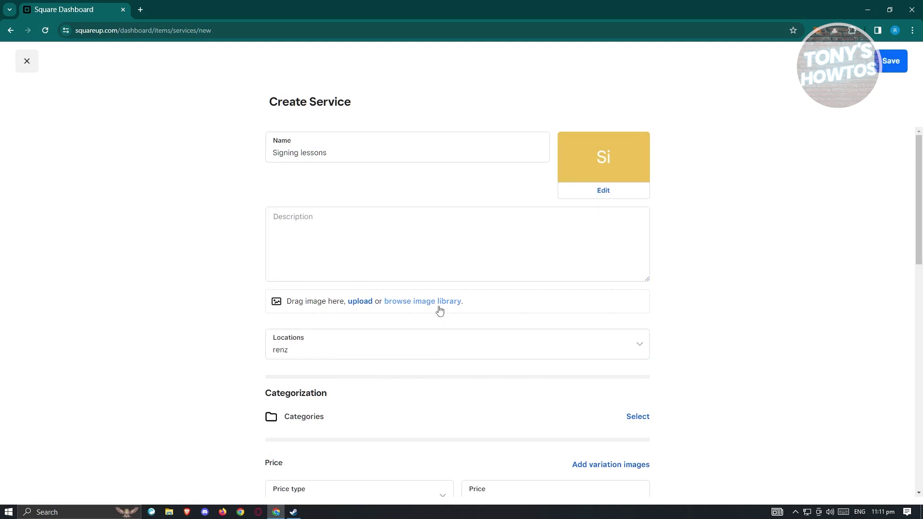
- Set the Signing lessons price type to Fixed at $70.00, adding no variation images
{"action": "scroll", "coordinate": [457, 216], "scroll_direction": "down", "scroll_amount": 2}
{"action": "scroll", "coordinate": [658, 259], "scroll_direction": "down", "scroll_amount": 1}
{"action": "scroll", "coordinate": [658, 260], "scroll_direction": "down", "scroll_amount": 3}
{"action": "left_click", "coordinate": [441, 202]}
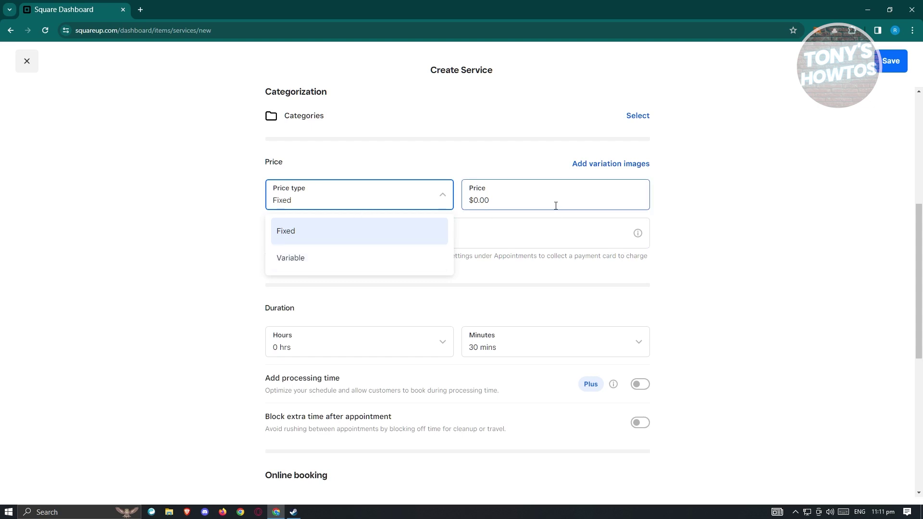
{"action": "left_click", "coordinate": [469, 201]}
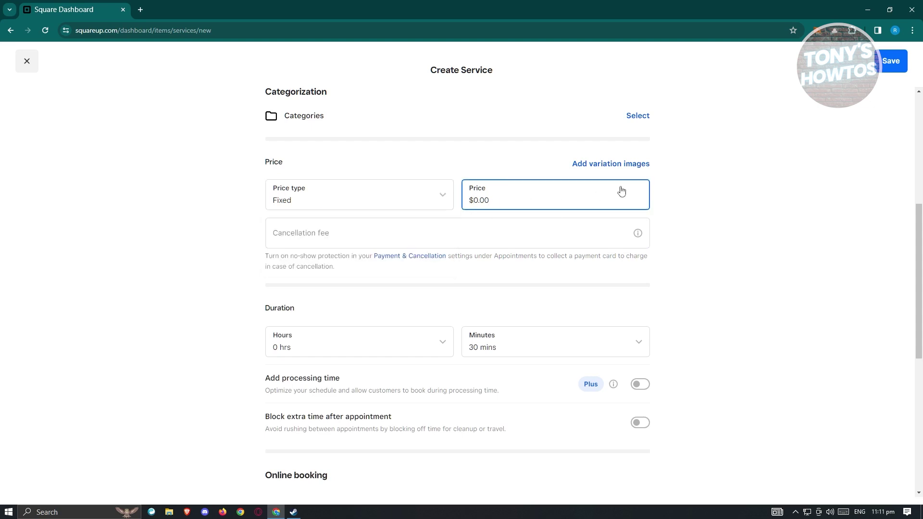
{"action": "left_click", "coordinate": [752, 231]}
{"action": "left_click", "coordinate": [426, 246]}
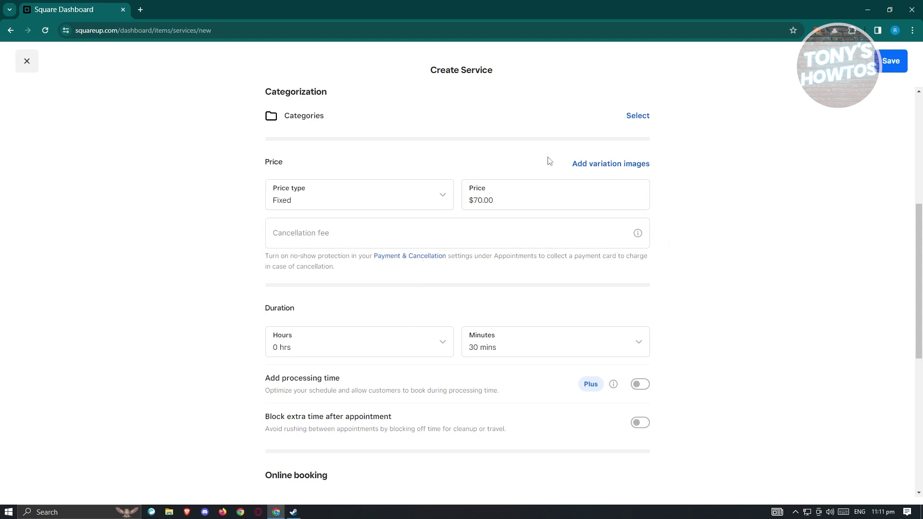
{"action": "left_click", "coordinate": [622, 166]}
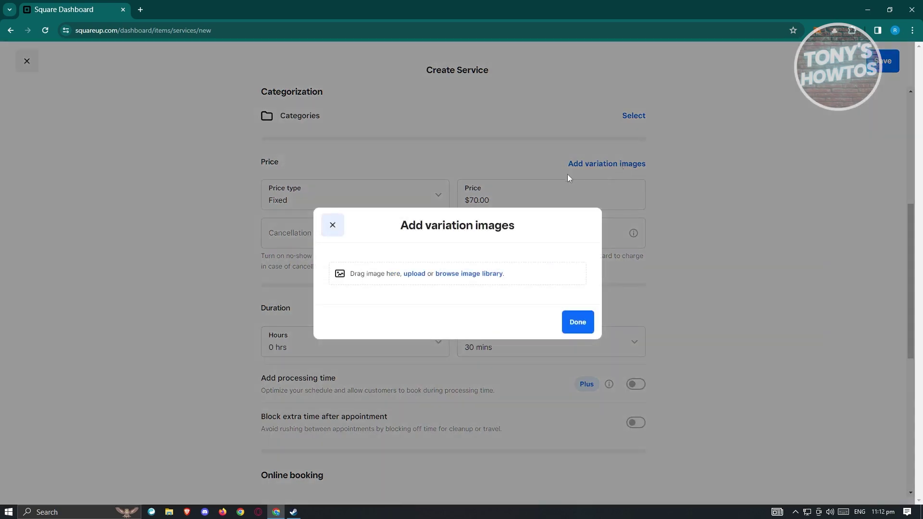
{"action": "left_click", "coordinate": [333, 226]}
{"action": "scroll", "coordinate": [748, 226], "scroll_direction": "down", "scroll_amount": 4}
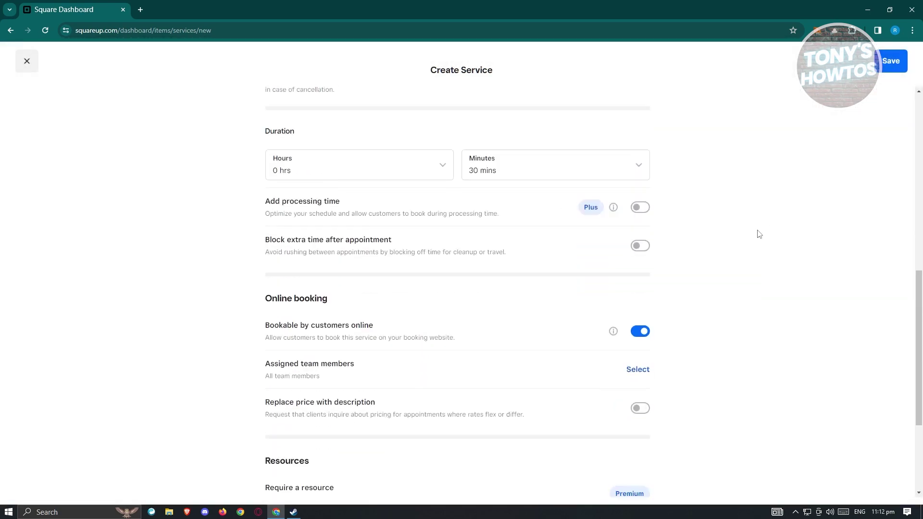
- Set the Signing lessons duration to 1 hr 0 mins and toggle blocking extra time afterwards
{"action": "left_click", "coordinate": [283, 158]}
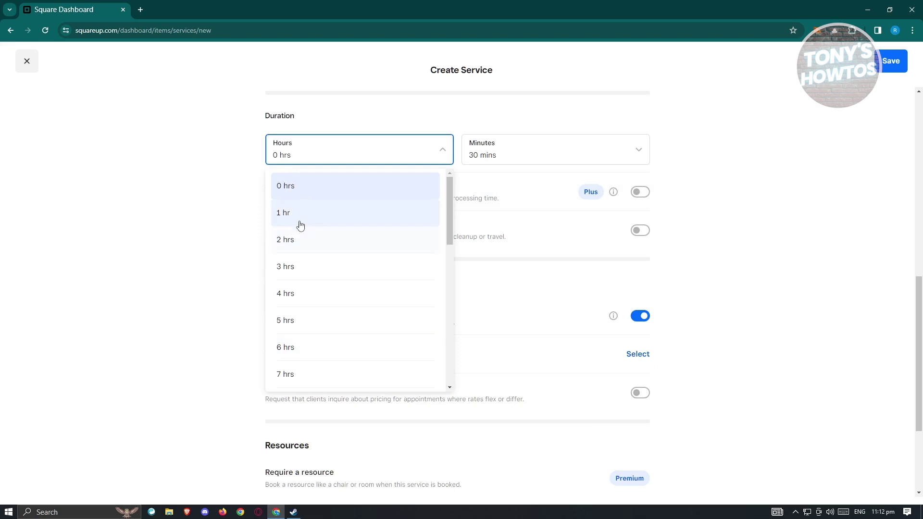
{"action": "left_click", "coordinate": [300, 222]}
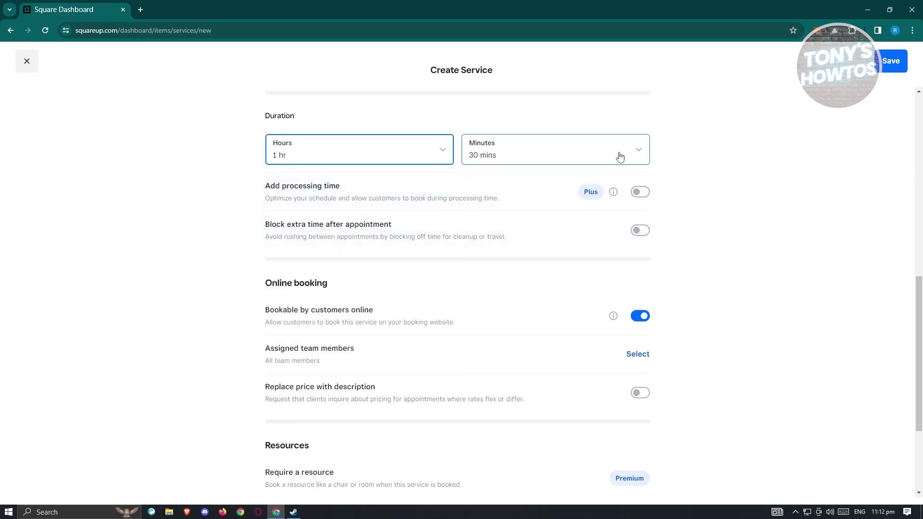
{"action": "scroll", "coordinate": [751, 185], "scroll_direction": "up", "scroll_amount": 2}
{"action": "left_click", "coordinate": [624, 257]}
{"action": "left_click", "coordinate": [506, 284]}
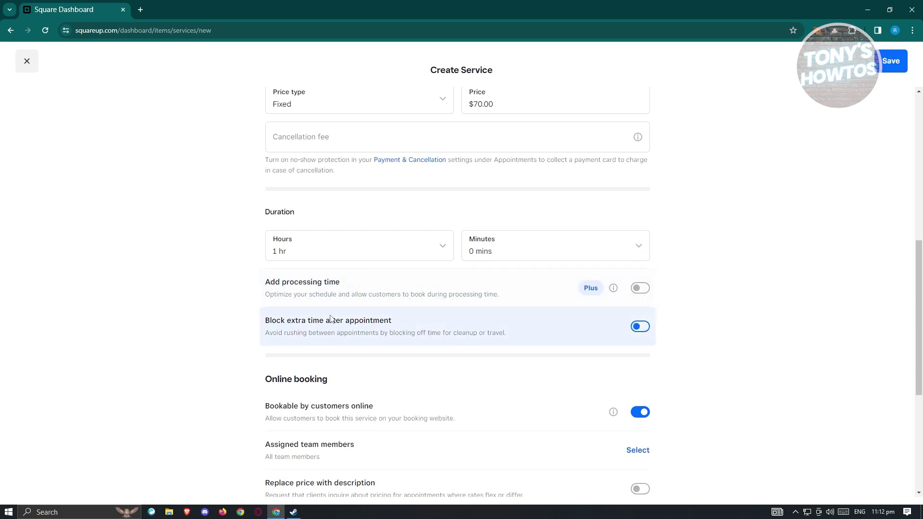
{"action": "scroll", "coordinate": [330, 318], "scroll_direction": "up", "scroll_amount": 4}
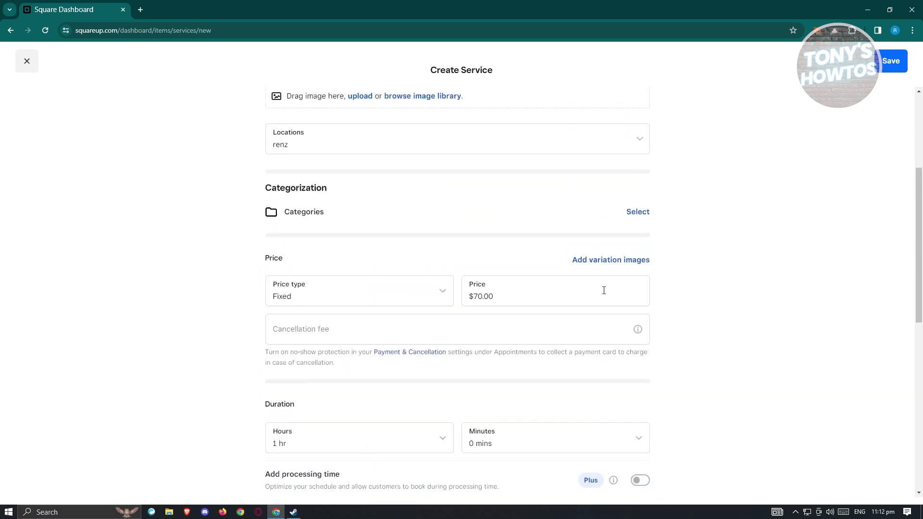
{"action": "scroll", "coordinate": [777, 315], "scroll_direction": "down", "scroll_amount": 6}
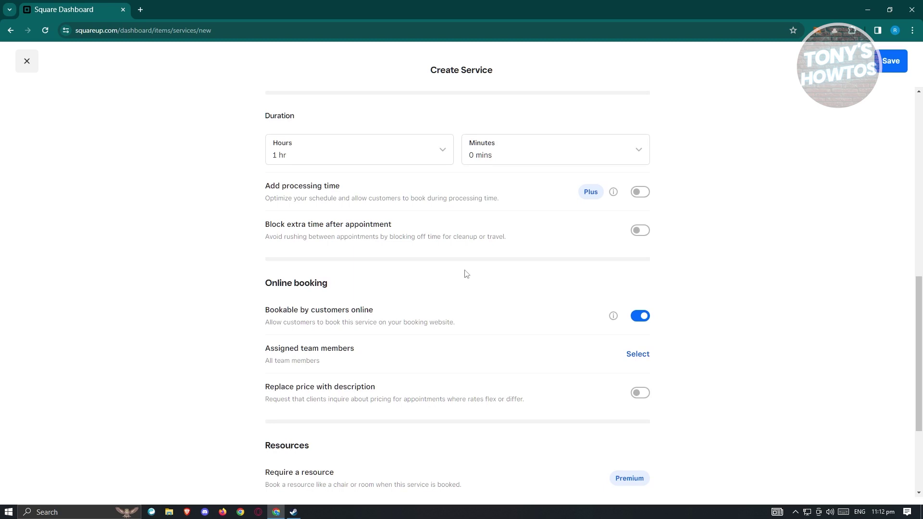
{"action": "left_click", "coordinate": [642, 231]}
{"action": "scroll", "coordinate": [778, 288], "scroll_direction": "down", "scroll_amount": 2}
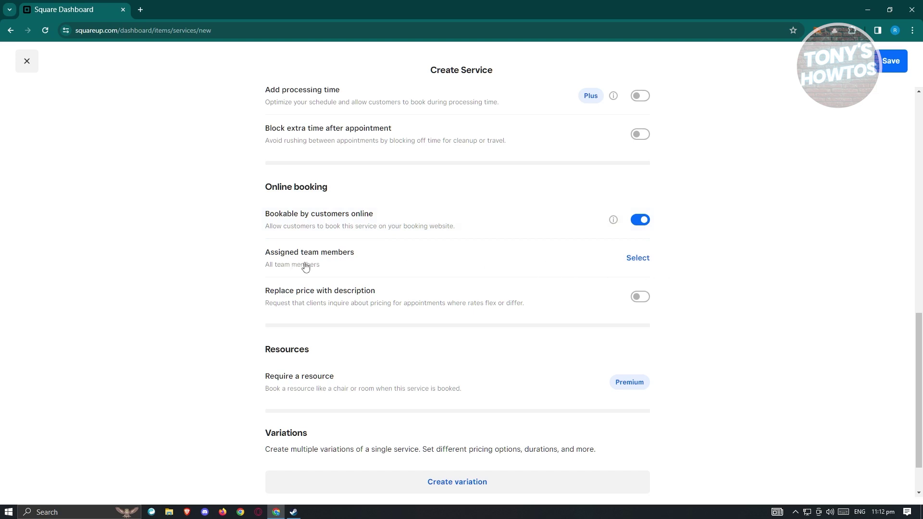
- Check assigned team members and keep the $70.00 fixed price instead of a price description
{"action": "left_click", "coordinate": [639, 261]}
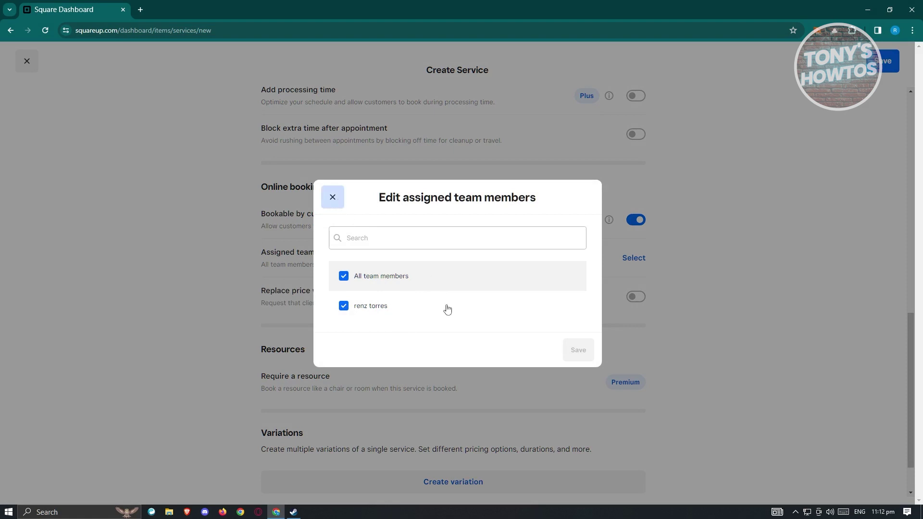
{"action": "left_click", "coordinate": [333, 197]}
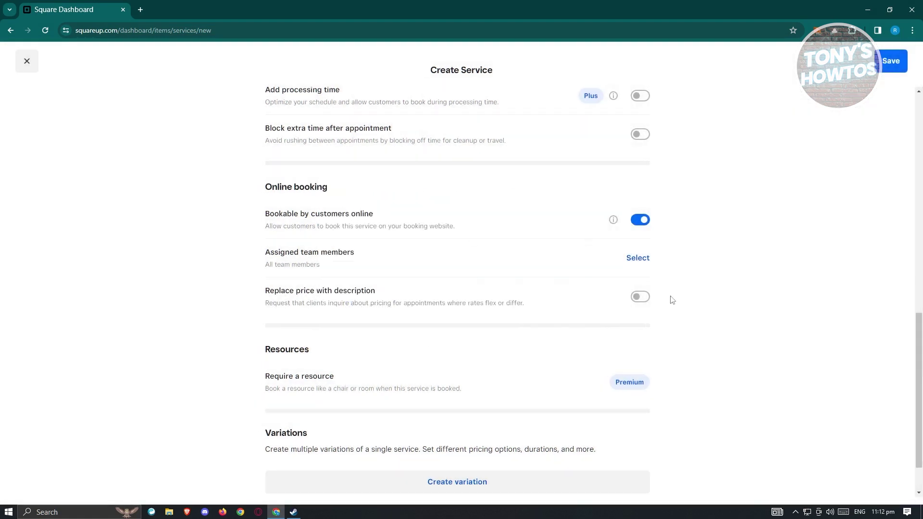
{"action": "left_click", "coordinate": [642, 297]}
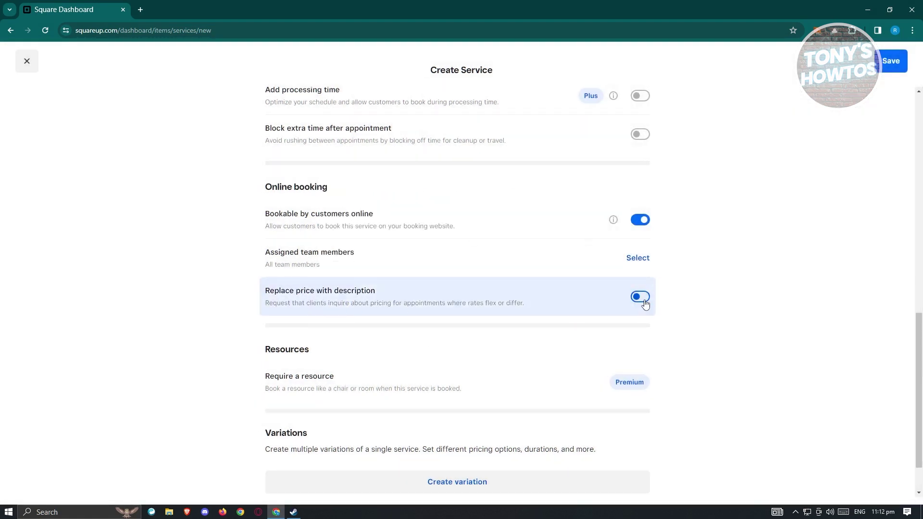
{"action": "left_click", "coordinate": [643, 297]}
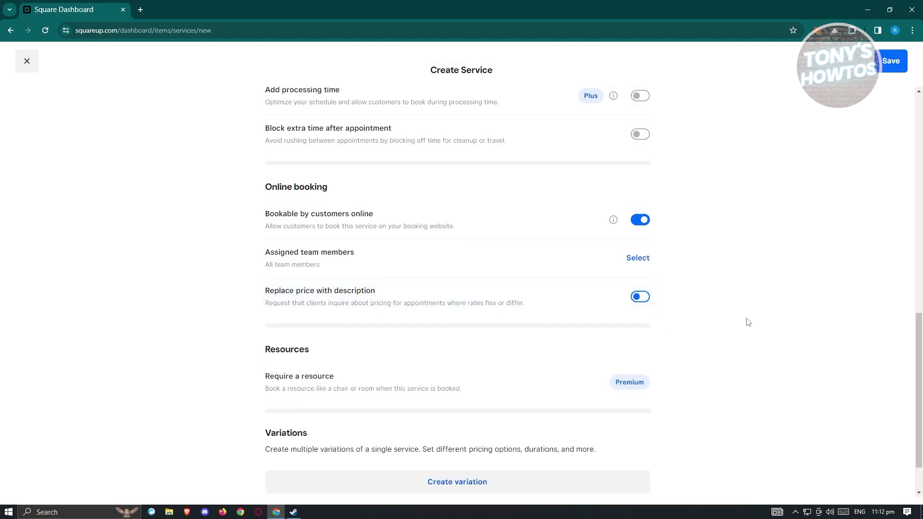
{"action": "scroll", "coordinate": [559, 283], "scroll_direction": "down", "scroll_amount": 2}
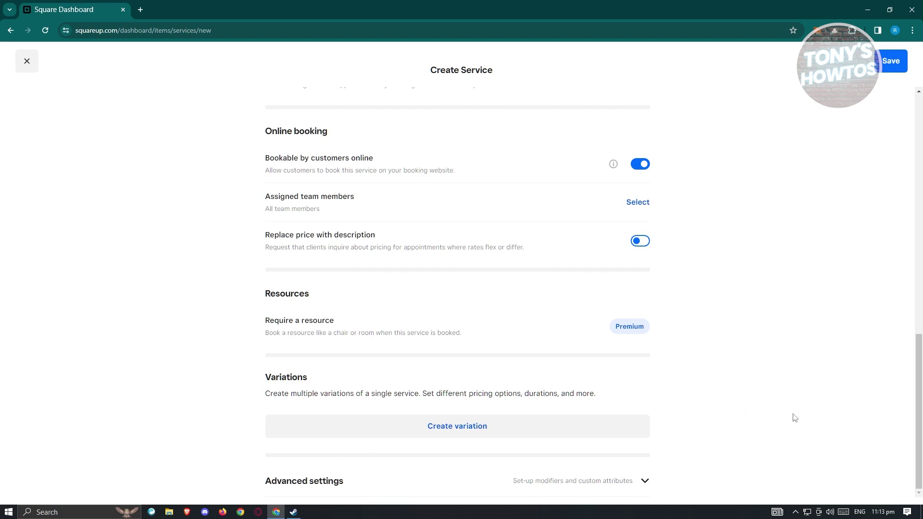
{"action": "scroll", "coordinate": [776, 365], "scroll_direction": "up", "scroll_amount": 10}
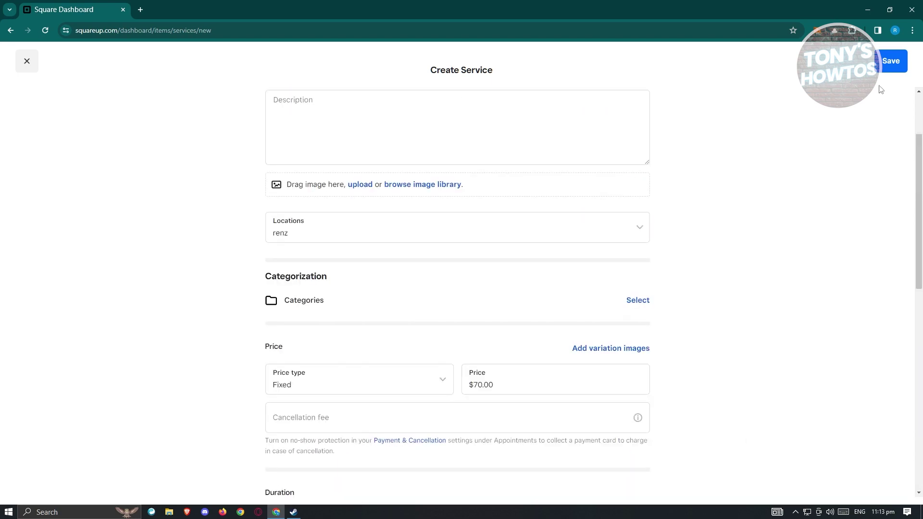
- Save the Signing lessons service and go to the Image library
{"action": "left_click", "coordinate": [893, 62]}
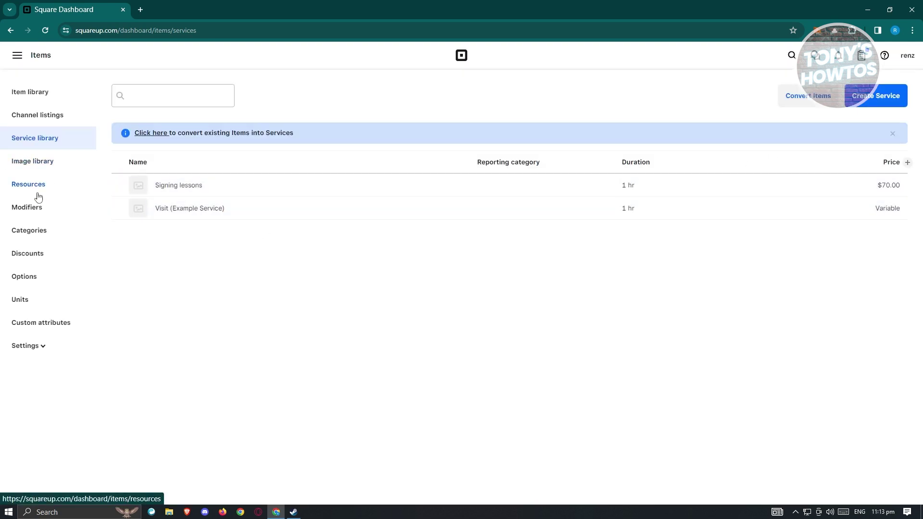
{"action": "left_click", "coordinate": [26, 163]}
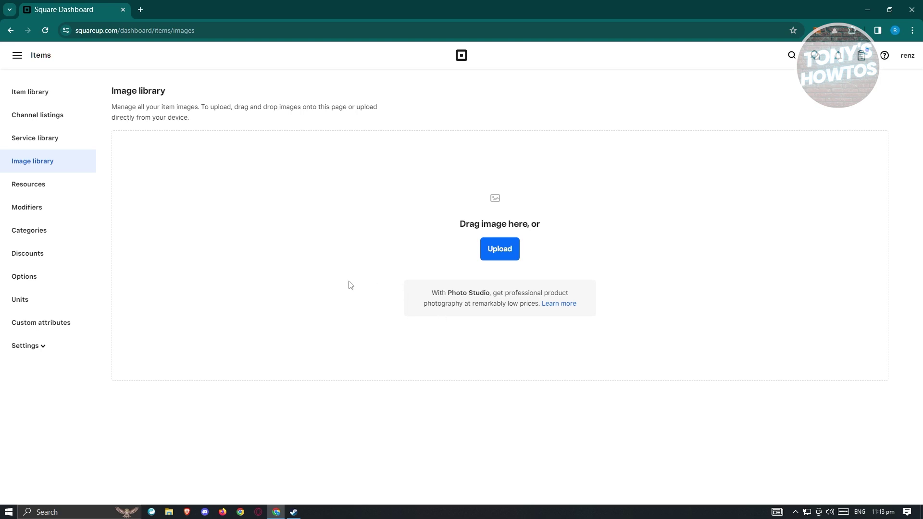
- Upload pexels-benjamin-white-5313208.jpg from Downloads to the image library
{"action": "left_click", "coordinate": [504, 254]}
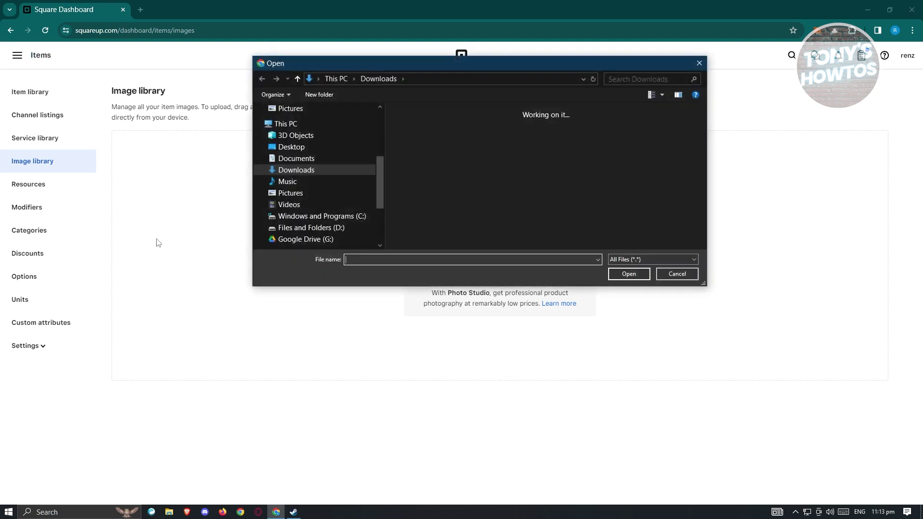
{"action": "left_click", "coordinate": [490, 163]}
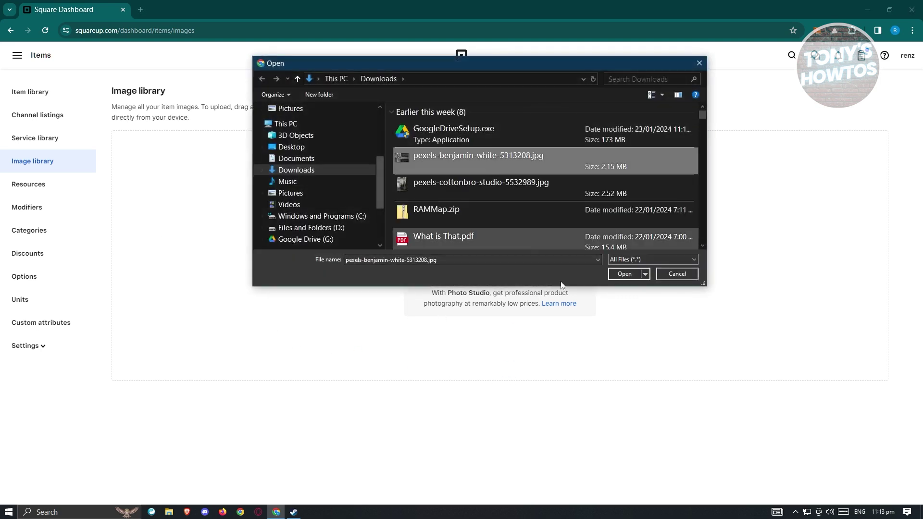
{"action": "left_click", "coordinate": [625, 275]}
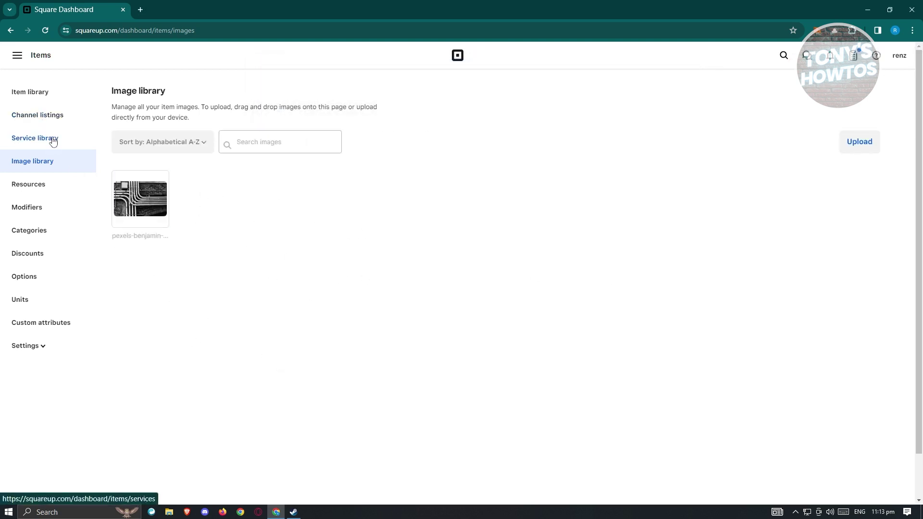
- Look through the Resources and Modifiers item pages and the main navigation menu
{"action": "left_click", "coordinate": [50, 185]}
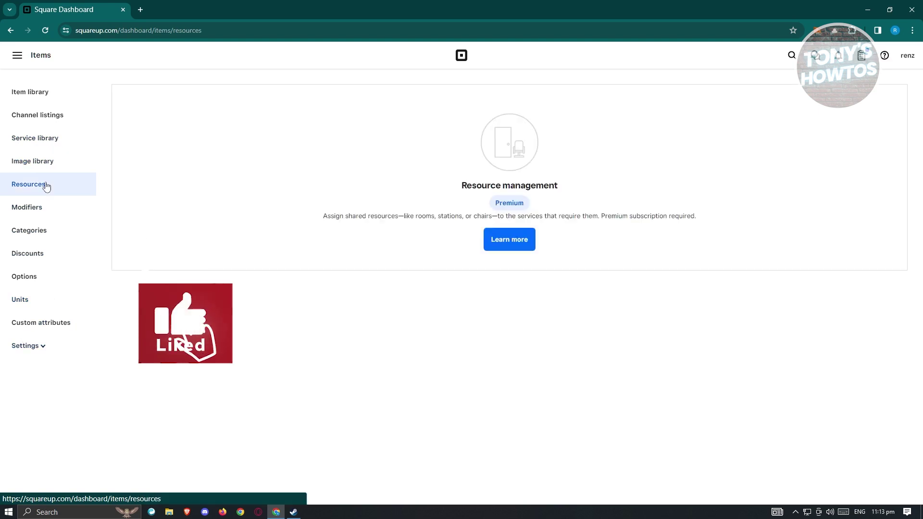
{"action": "left_click", "coordinate": [28, 216]}
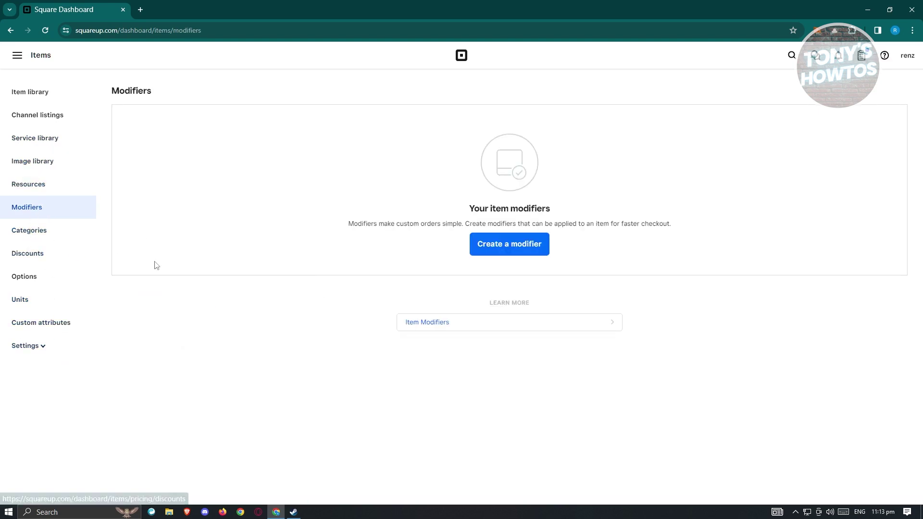
{"action": "left_click", "coordinate": [15, 62]}
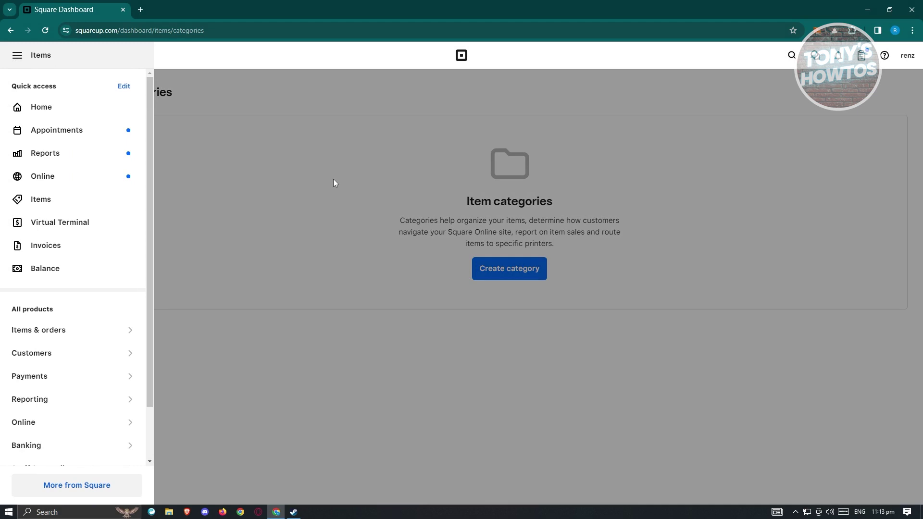
{"action": "left_click", "coordinate": [21, 61]}
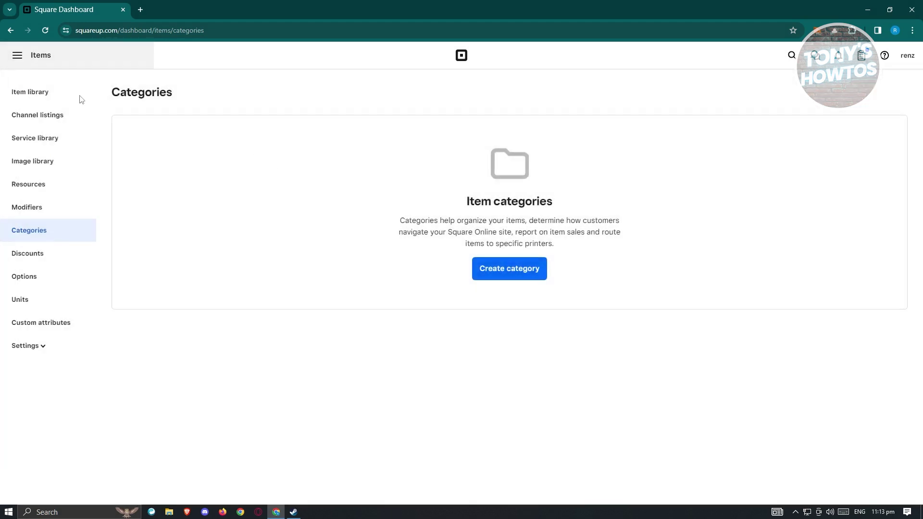
- Go back through browser history to the Online Booking Channels page
{"action": "right_click", "coordinate": [11, 31]}
{"action": "left_click", "coordinate": [46, 92]}
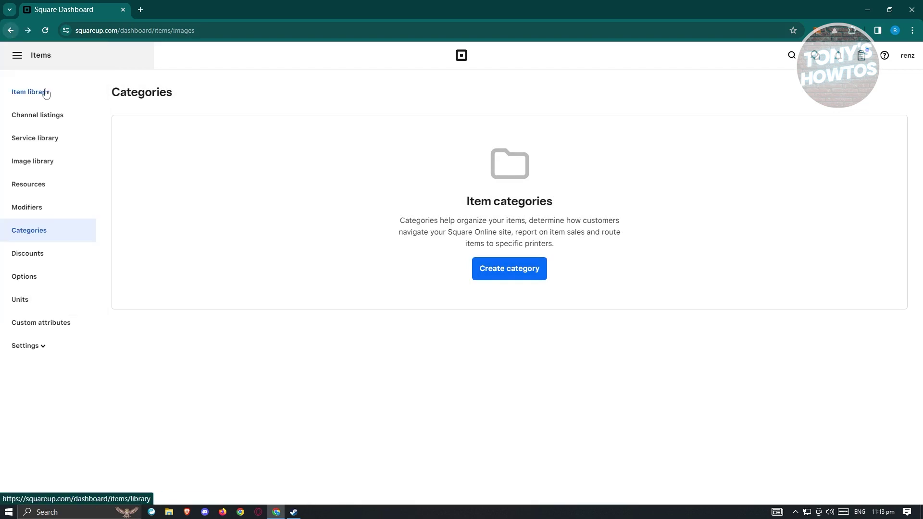
{"action": "left_click", "coordinate": [9, 32]}
{"action": "left_click", "coordinate": [10, 30]}
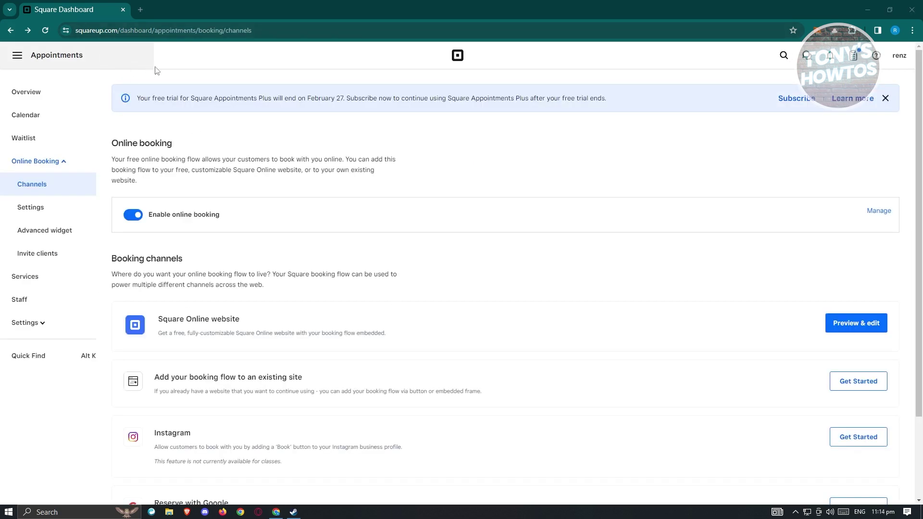
- Start a new staff member and confirm Signing lessons and Visit are both bookable online
{"action": "left_click", "coordinate": [52, 302]}
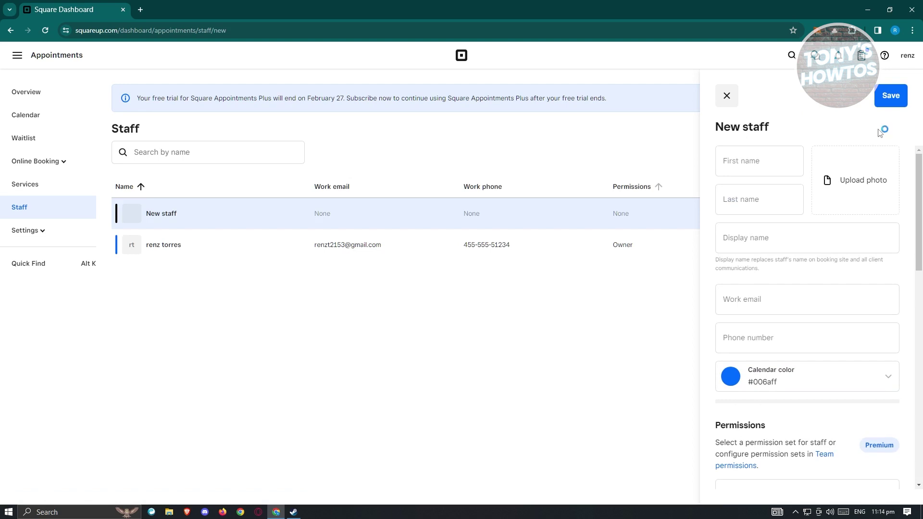
{"action": "left_click", "coordinate": [789, 175]}
{"action": "scroll", "coordinate": [769, 346], "scroll_direction": "down", "scroll_amount": 2}
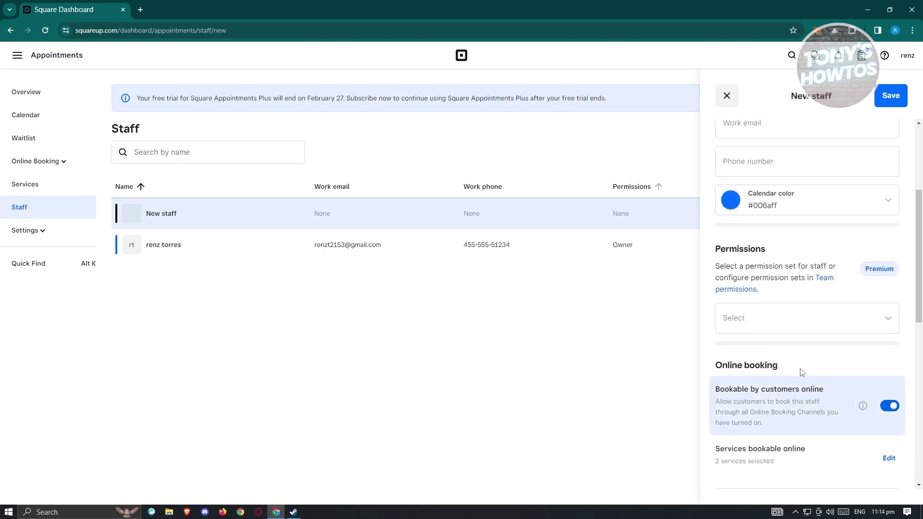
{"action": "scroll", "coordinate": [811, 330], "scroll_direction": "down", "scroll_amount": 2}
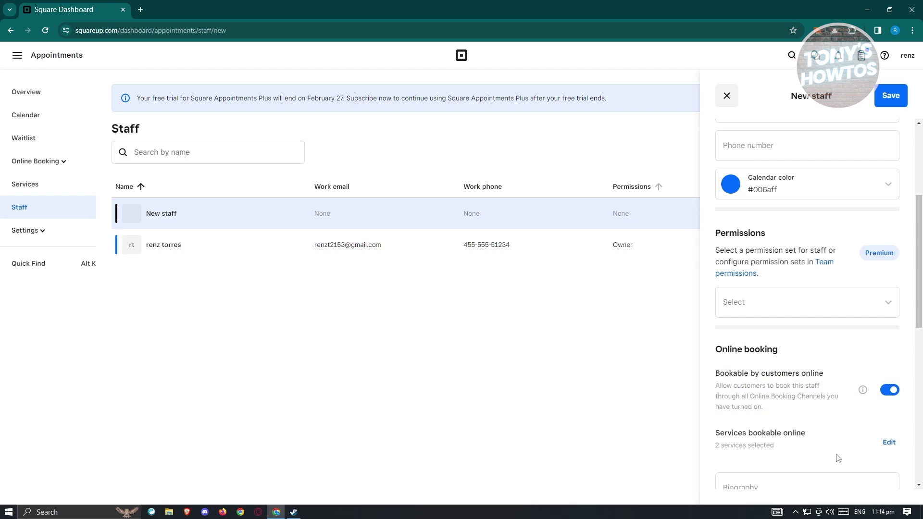
{"action": "left_click", "coordinate": [879, 442]}
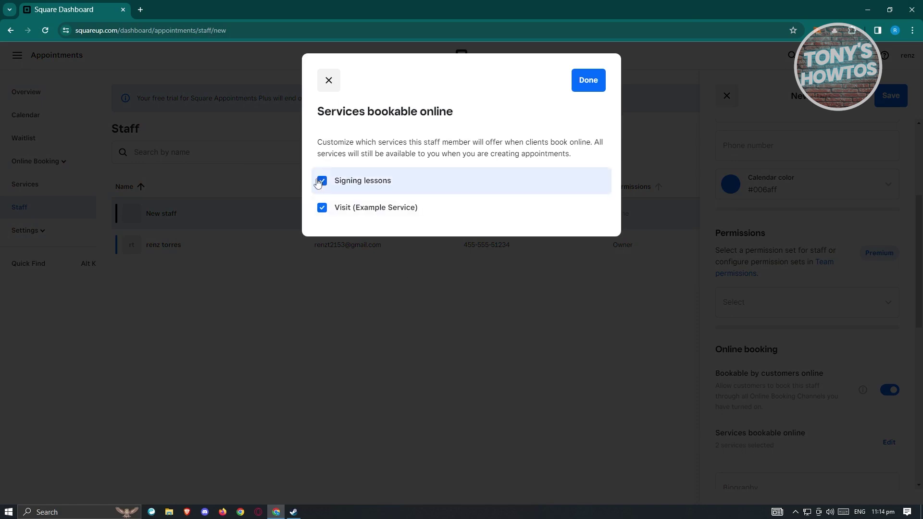
{"action": "left_click", "coordinate": [329, 80]}
{"action": "scroll", "coordinate": [807, 345], "scroll_direction": "up", "scroll_amount": 3}
{"action": "scroll", "coordinate": [807, 345], "scroll_direction": "up", "scroll_amount": 1}
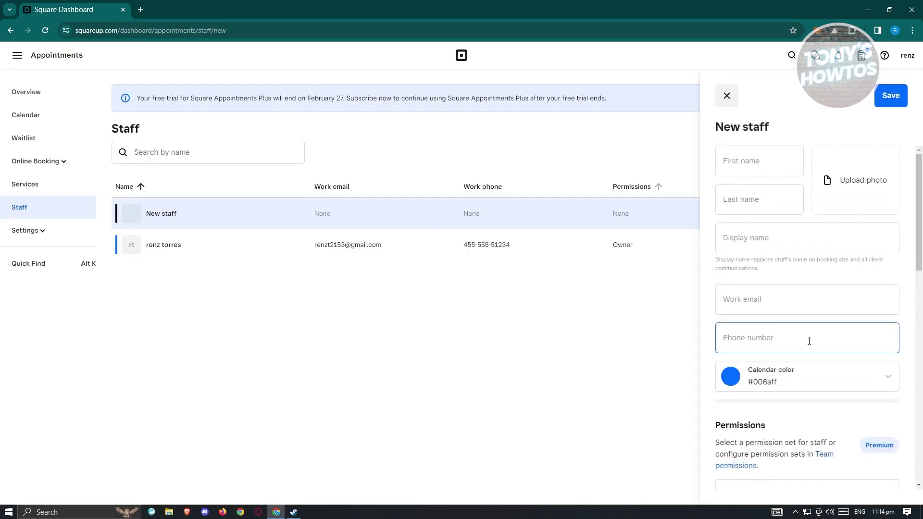
- Discard the new staff entry and launch Preview & edit for the booking site
{"action": "left_click", "coordinate": [727, 96]}
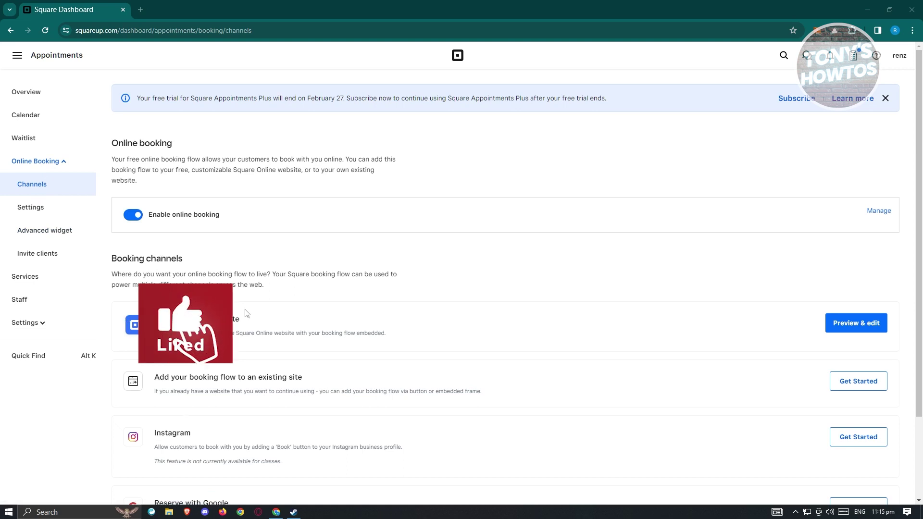
{"action": "left_click", "coordinate": [843, 331]}
{"action": "left_click", "coordinate": [843, 331]}
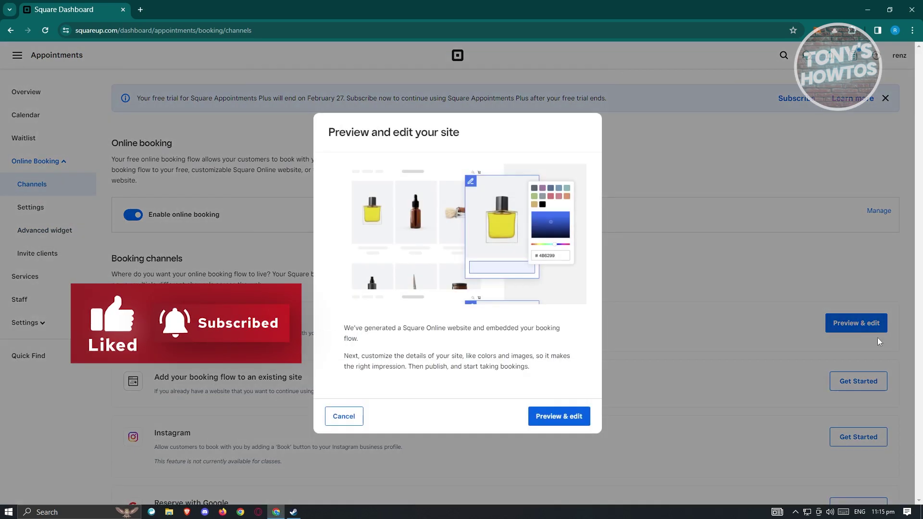
{"action": "left_click", "coordinate": [557, 417]}
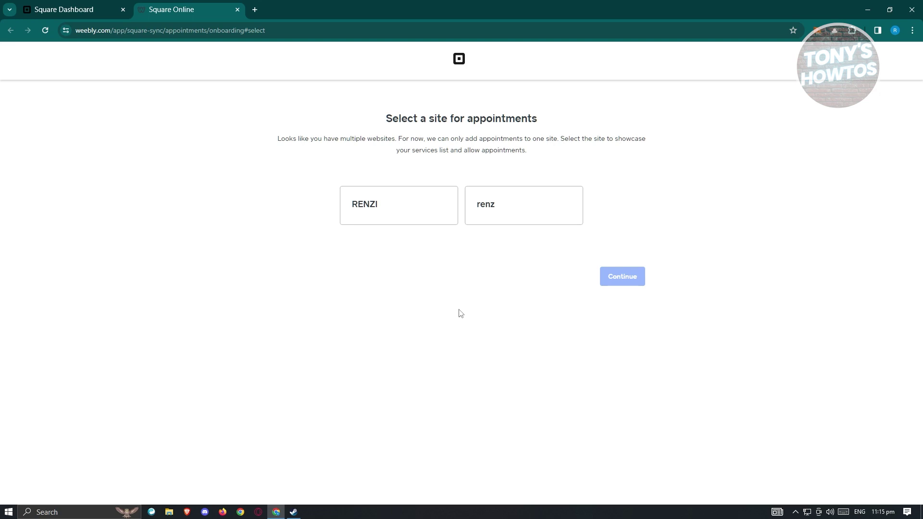
- Attach appointments to the renz site and review the preview listing Signing lessons at $70.00
{"action": "left_click", "coordinate": [523, 216]}
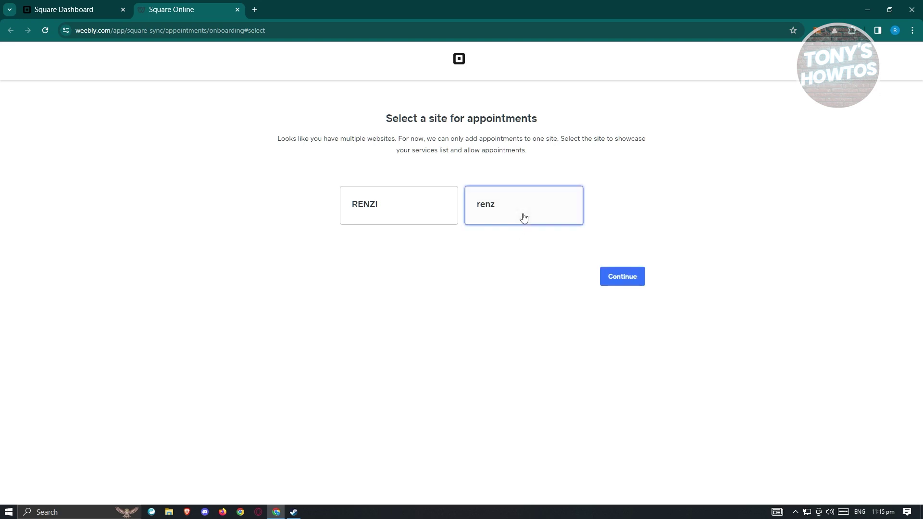
{"action": "left_click", "coordinate": [626, 277]}
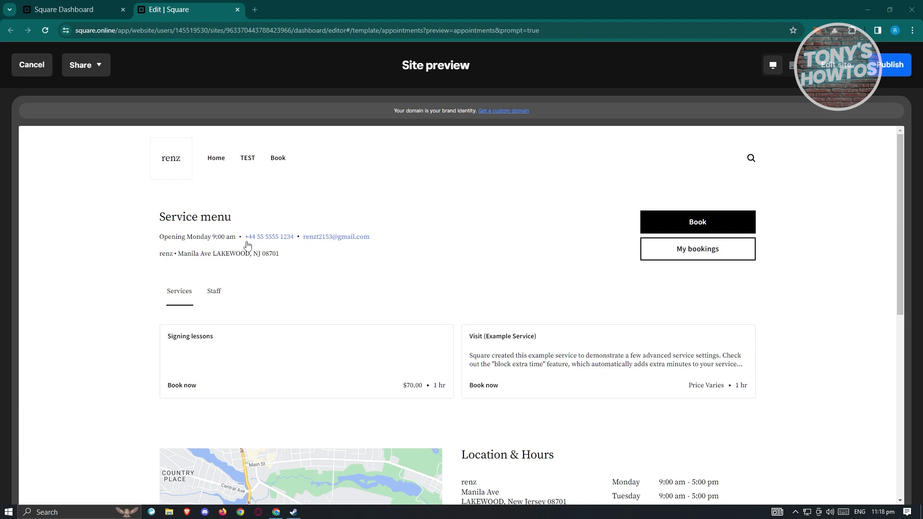
{"action": "scroll", "coordinate": [344, 318], "scroll_direction": "down", "scroll_amount": 3}
{"action": "scroll", "coordinate": [344, 314], "scroll_direction": "up", "scroll_amount": 3}
{"action": "scroll", "coordinate": [460, 281], "scroll_direction": "down", "scroll_amount": 3}
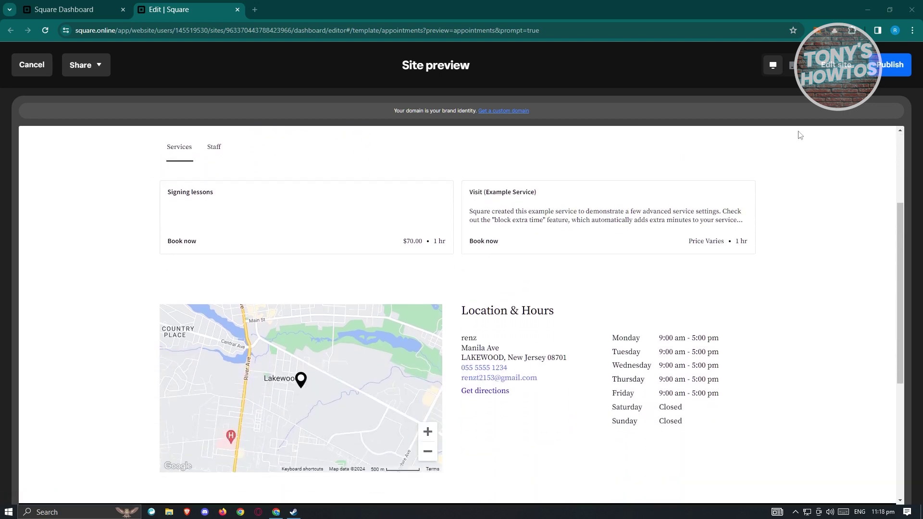
- Open the Location and Hours section in the editor and turn its map off and back on
{"action": "left_click", "coordinate": [826, 72]}
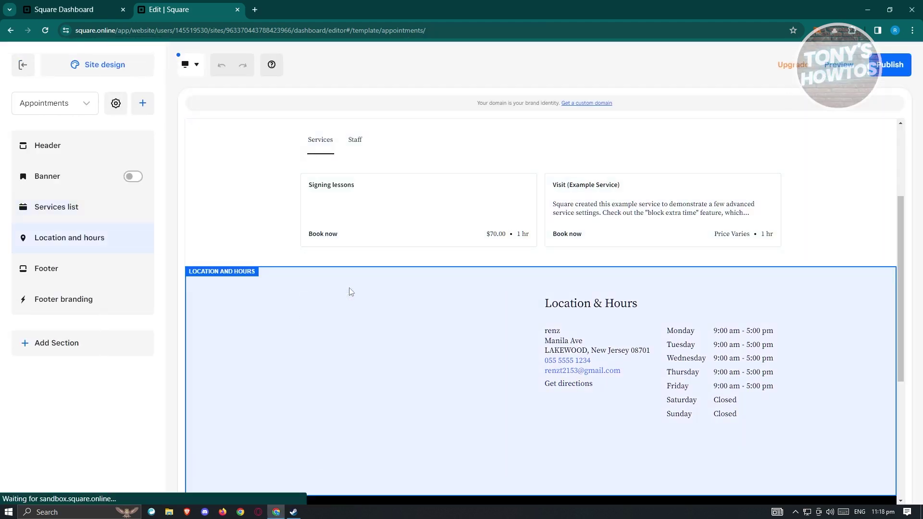
{"action": "scroll", "coordinate": [274, 288], "scroll_direction": "down", "scroll_amount": 3}
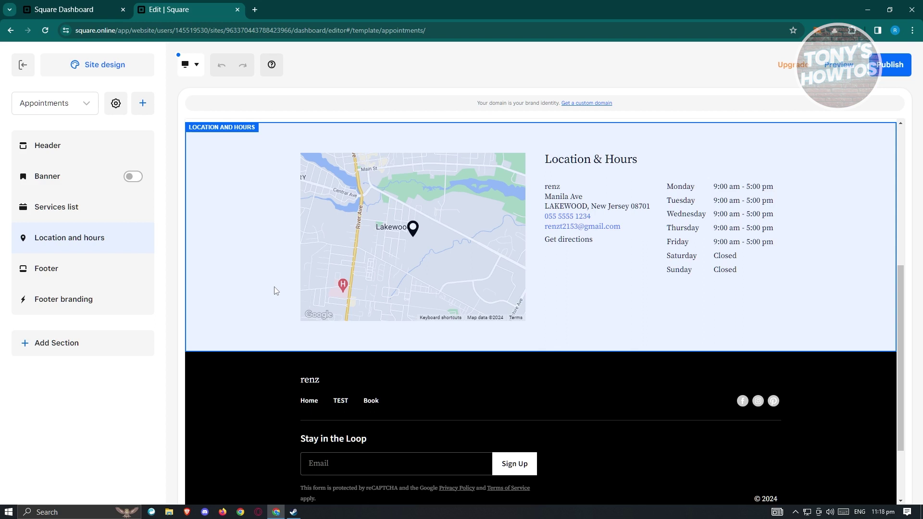
{"action": "scroll", "coordinate": [274, 290], "scroll_direction": "up", "scroll_amount": 1}
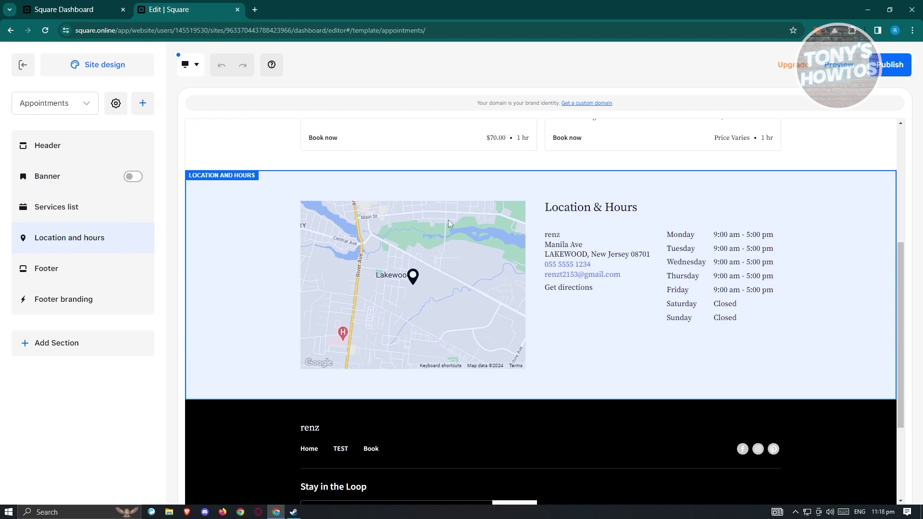
{"action": "left_click", "coordinate": [269, 195]}
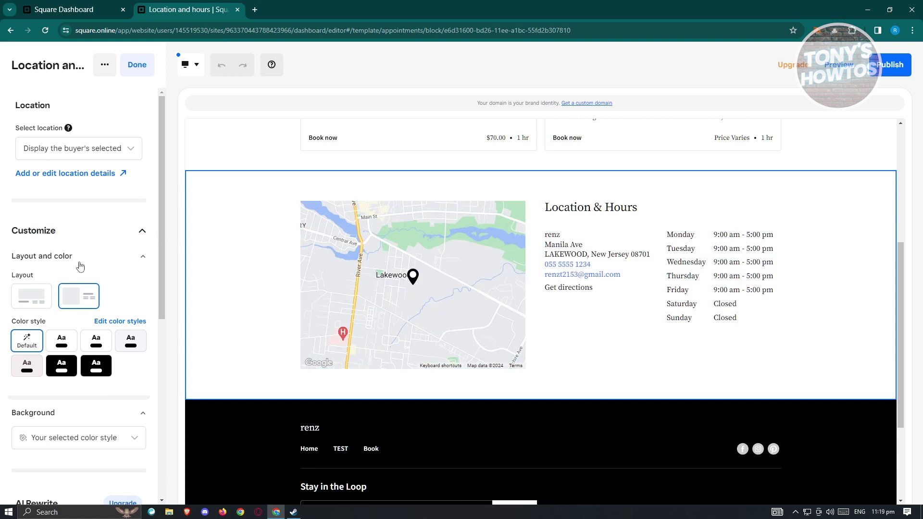
{"action": "scroll", "coordinate": [79, 265], "scroll_direction": "down", "scroll_amount": 5}
{"action": "scroll", "coordinate": [89, 337], "scroll_direction": "down", "scroll_amount": 2}
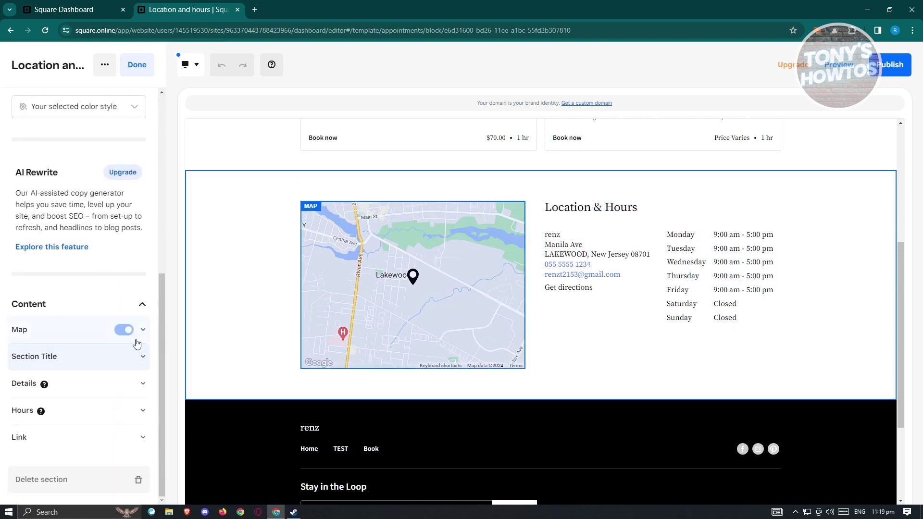
{"action": "left_click", "coordinate": [127, 329]}
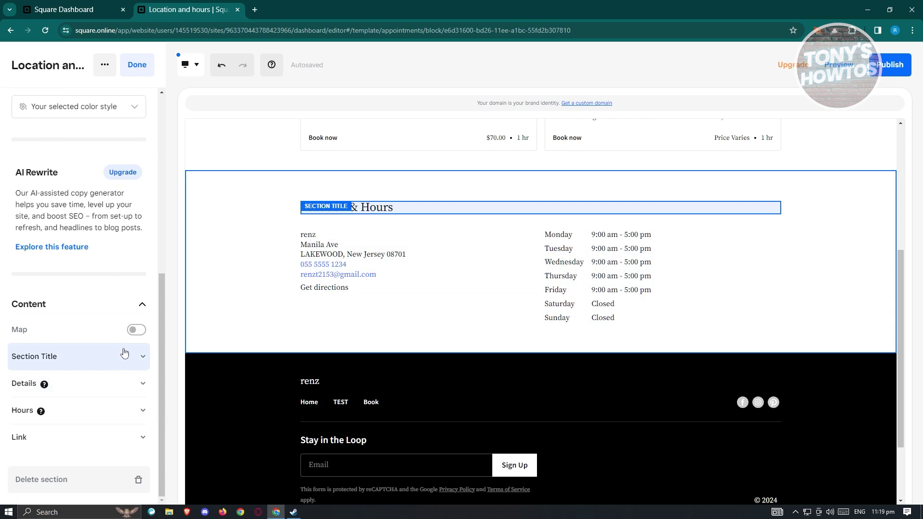
{"action": "left_click", "coordinate": [136, 329]}
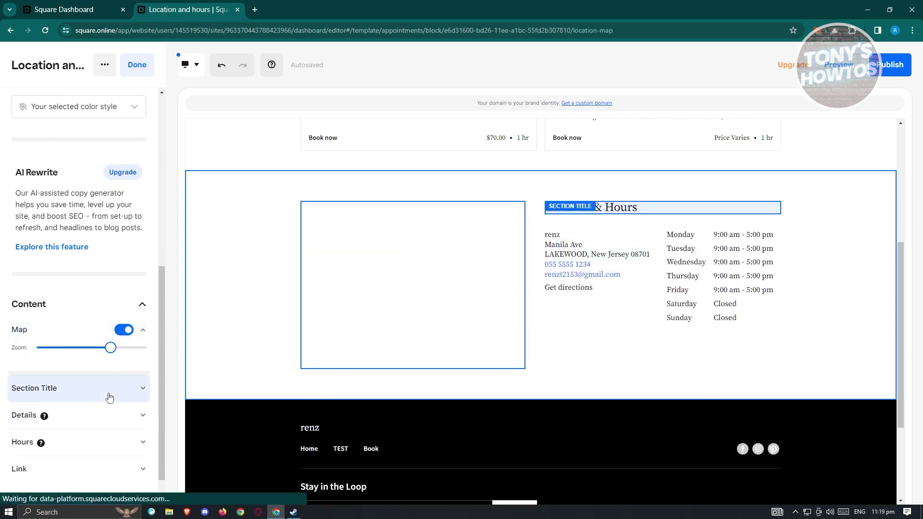
- Review the Section Title, Details and Hours style options, leaving them unchanged
{"action": "left_click", "coordinate": [117, 399]}
{"action": "scroll", "coordinate": [127, 407], "scroll_direction": "down", "scroll_amount": 2}
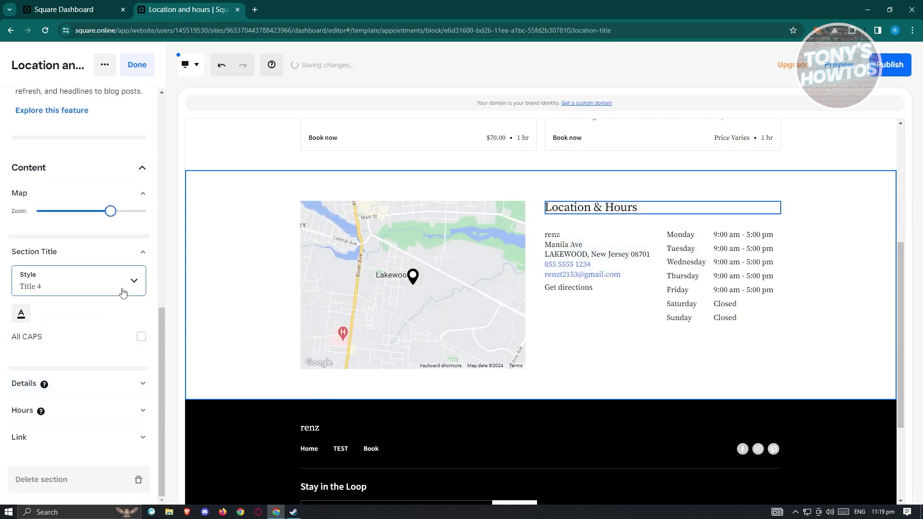
{"action": "left_click", "coordinate": [143, 251]}
{"action": "left_click", "coordinate": [729, 273]}
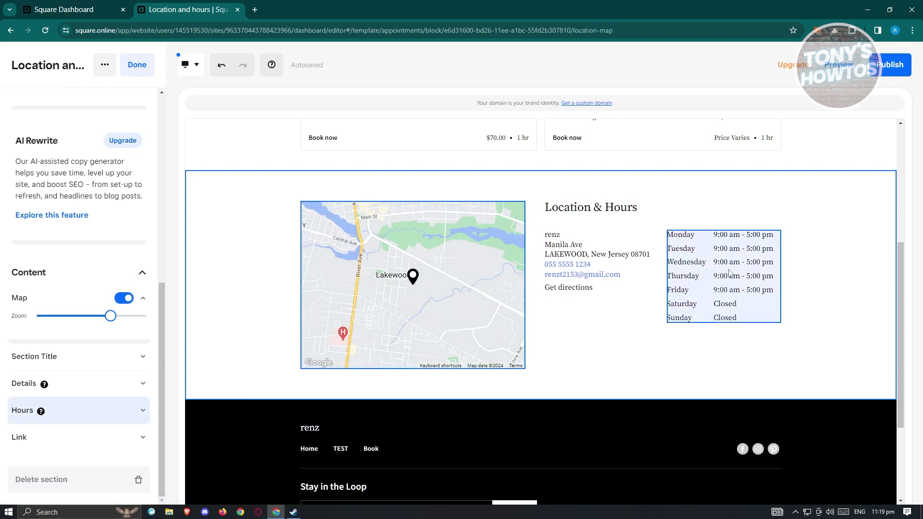
{"action": "left_click", "coordinate": [602, 252]}
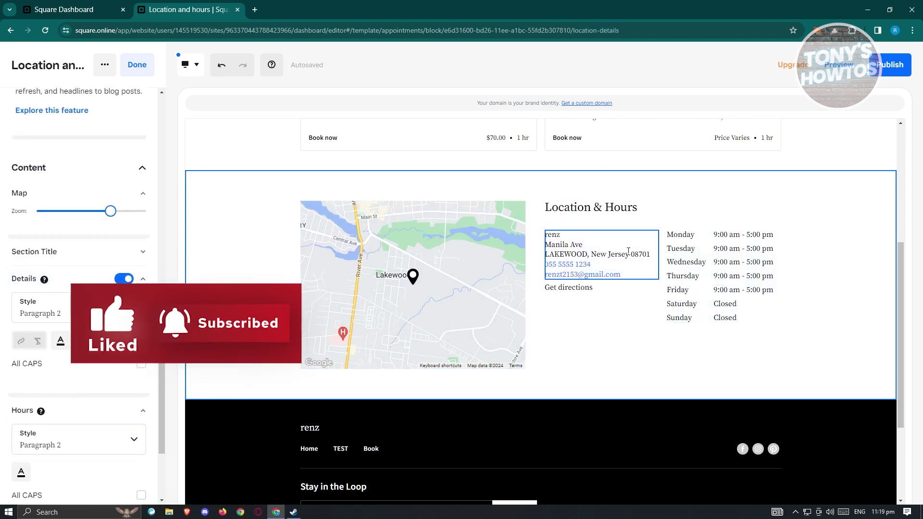
{"action": "left_click", "coordinate": [701, 261]}
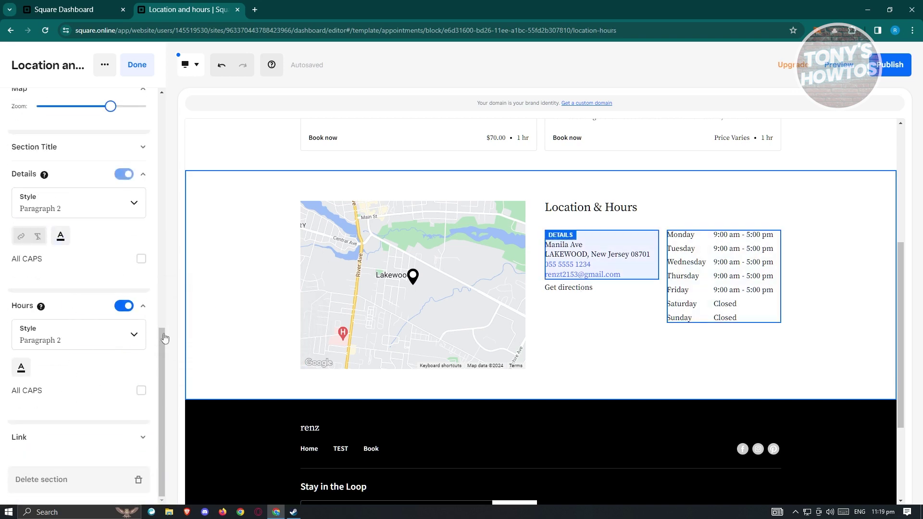
{"action": "scroll", "coordinate": [551, 364], "scroll_direction": "up", "scroll_amount": 4}
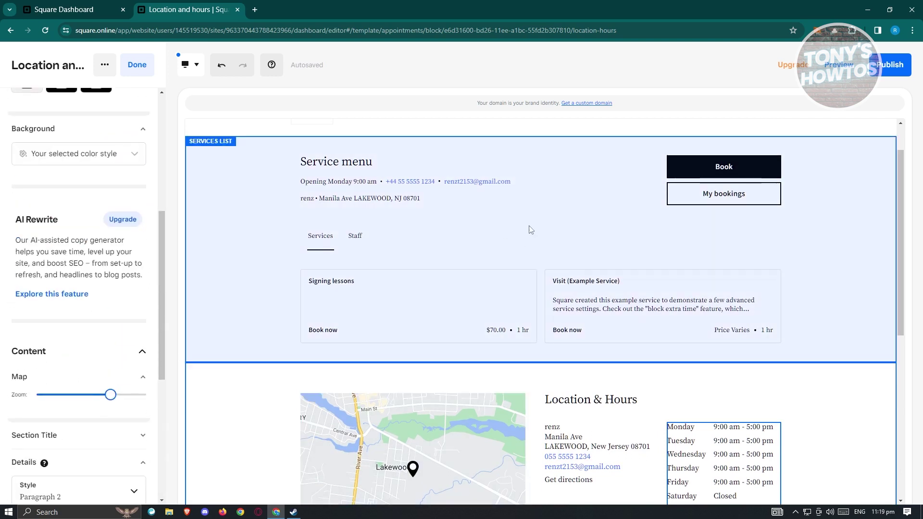
- Switch Service items to Custom selection and back to All bookable services, then publish the site
{"action": "left_click", "coordinate": [534, 223]}
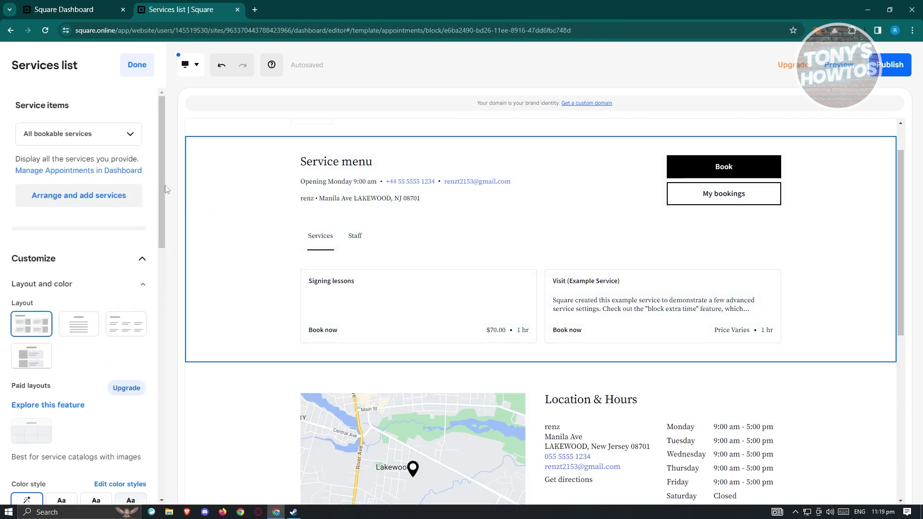
{"action": "left_click", "coordinate": [134, 137]}
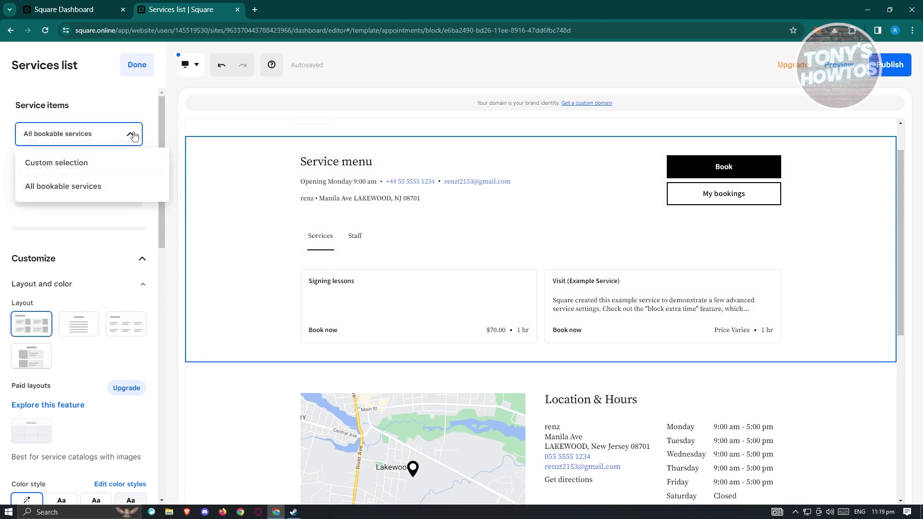
{"action": "left_click", "coordinate": [115, 162]}
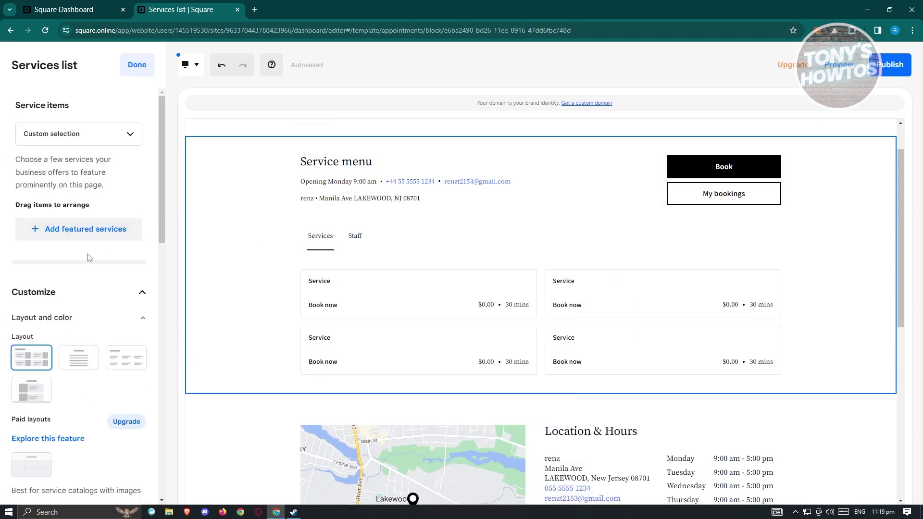
{"action": "left_click", "coordinate": [128, 135]}
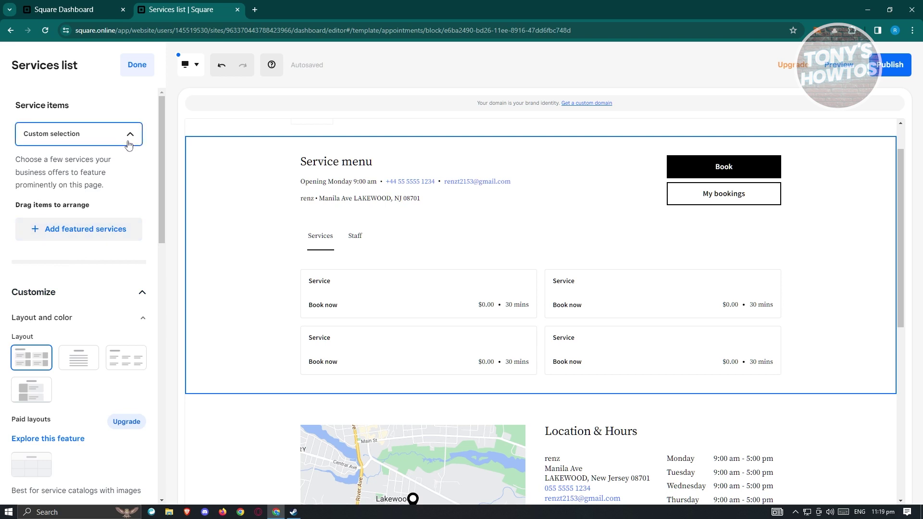
{"action": "left_click", "coordinate": [85, 186]}
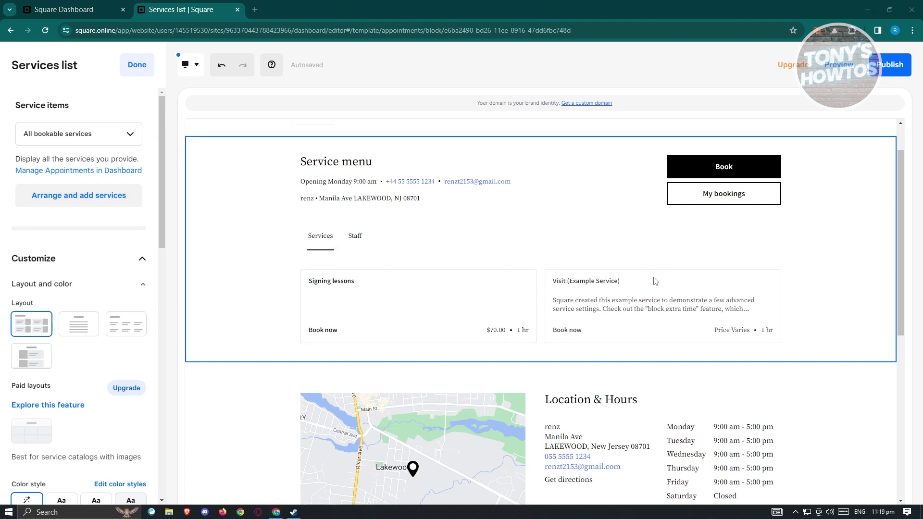
{"action": "scroll", "coordinate": [432, 264], "scroll_direction": "up", "scroll_amount": 1}
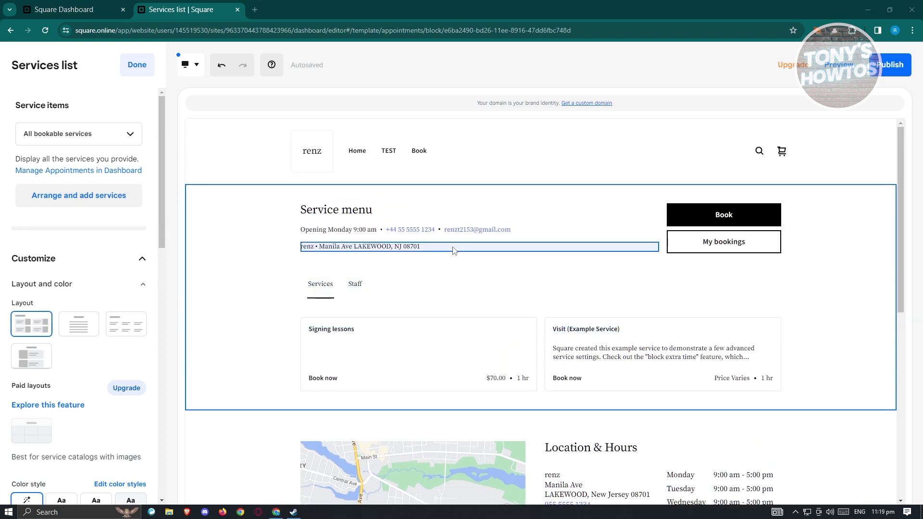
{"action": "left_click", "coordinate": [882, 73]}
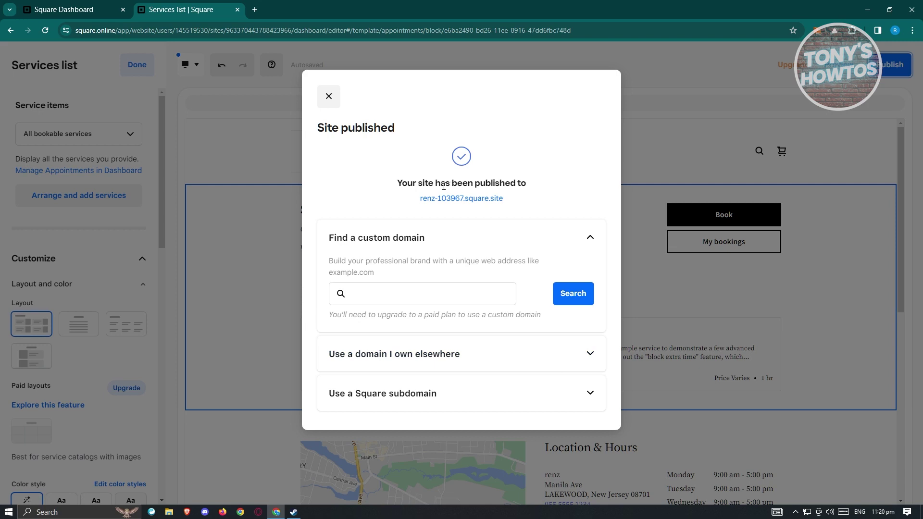
- Select the published confirmation sentence, then the new square.site address of the site
{"action": "left_click_drag", "start_coordinate": [406, 185], "coordinate": [635, 184]}
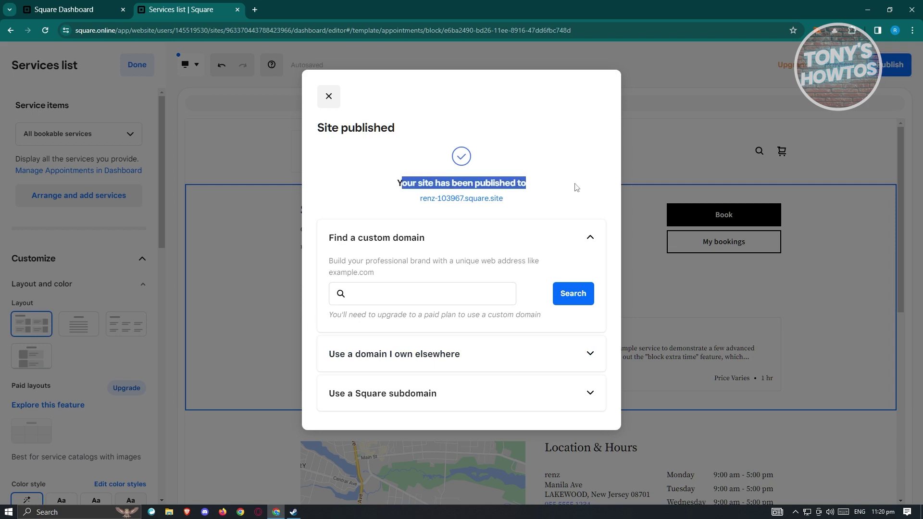
{"action": "left_click_drag", "start_coordinate": [509, 203], "coordinate": [403, 203]}
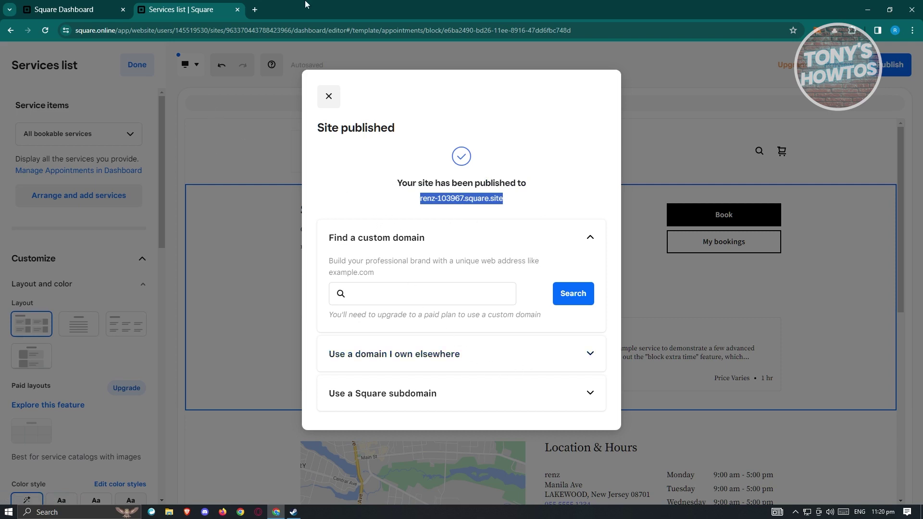
- Load the copied square.site address in a new tab and scroll through the live site
{"action": "left_click", "coordinate": [254, 8]}
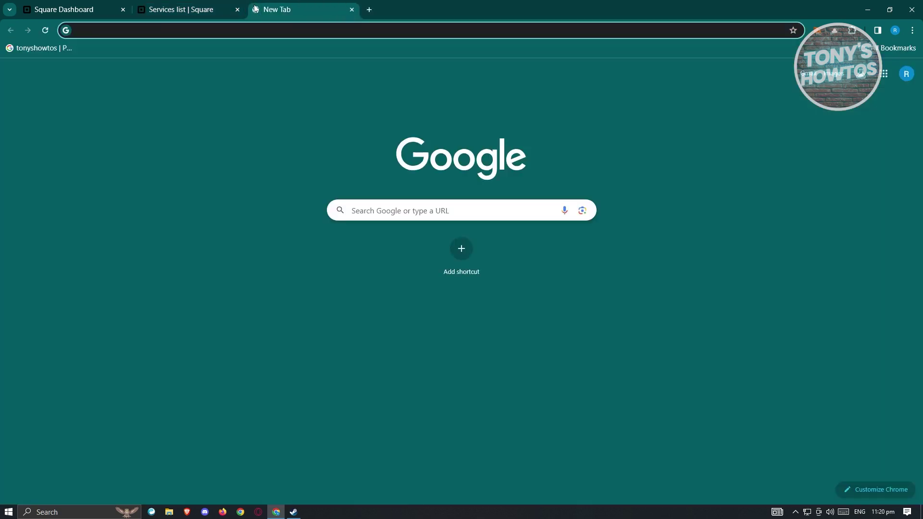
{"action": "type", "text": "renz-103967.square.site/"}
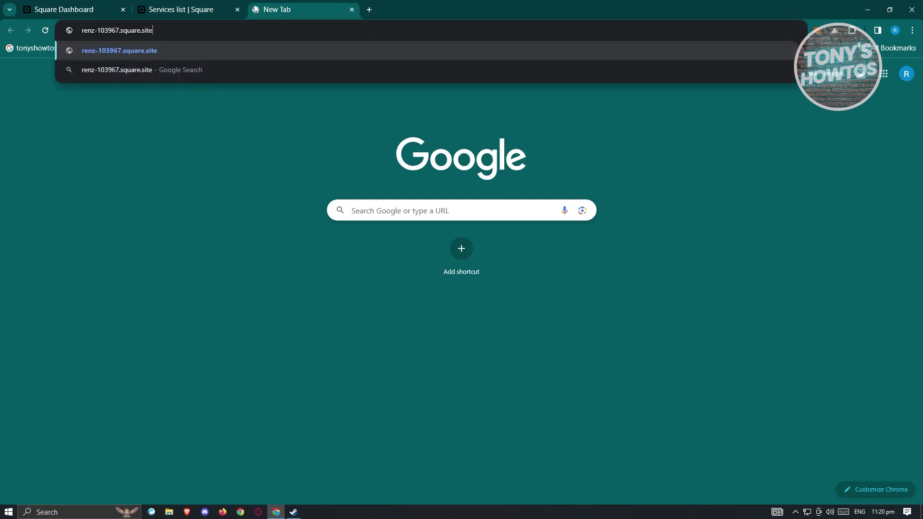
{"action": "key", "text": "Return"}
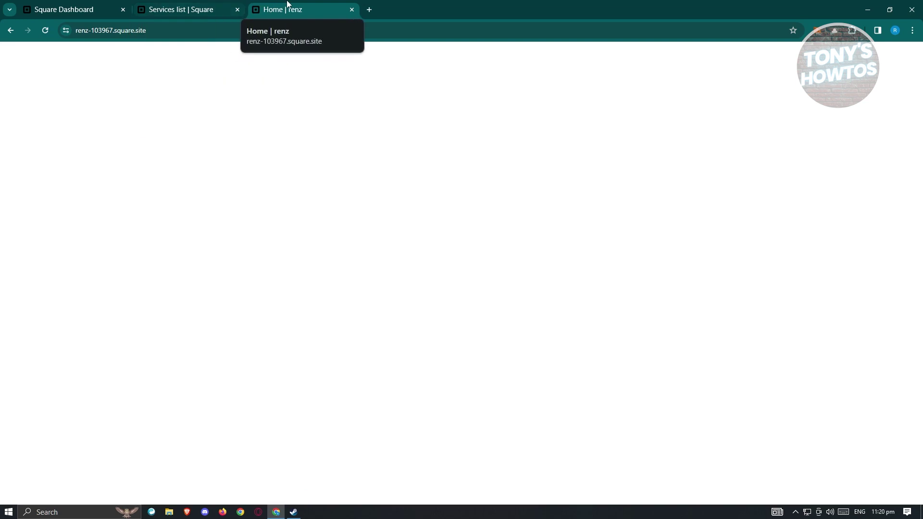
{"action": "scroll", "coordinate": [584, 384], "scroll_direction": "down", "scroll_amount": 5}
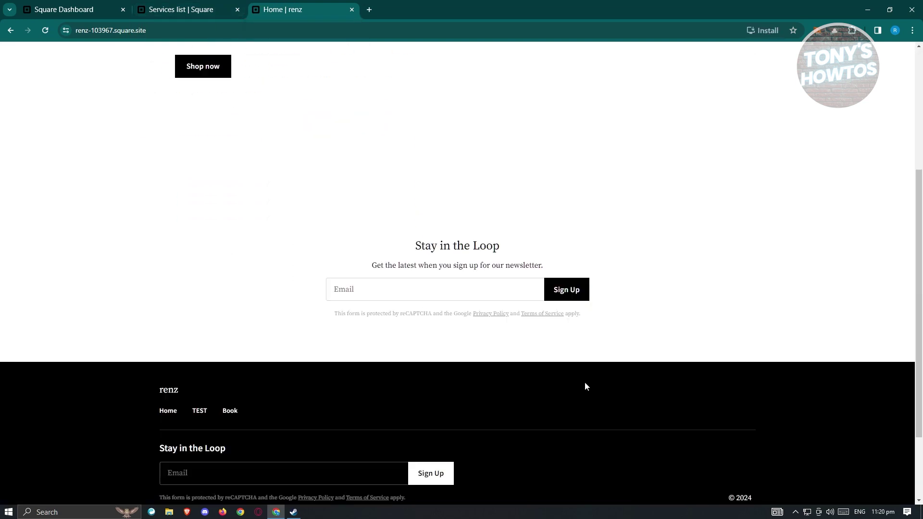
{"action": "scroll", "coordinate": [585, 384], "scroll_direction": "up", "scroll_amount": 5}
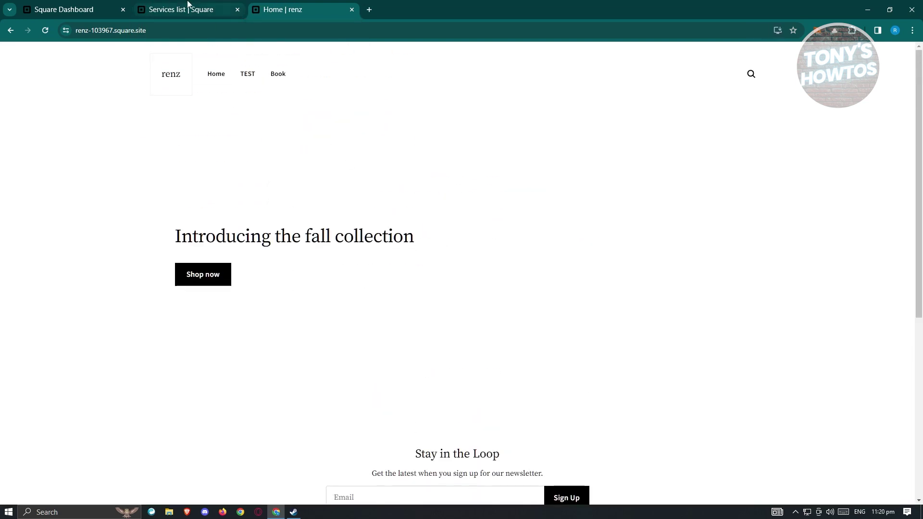